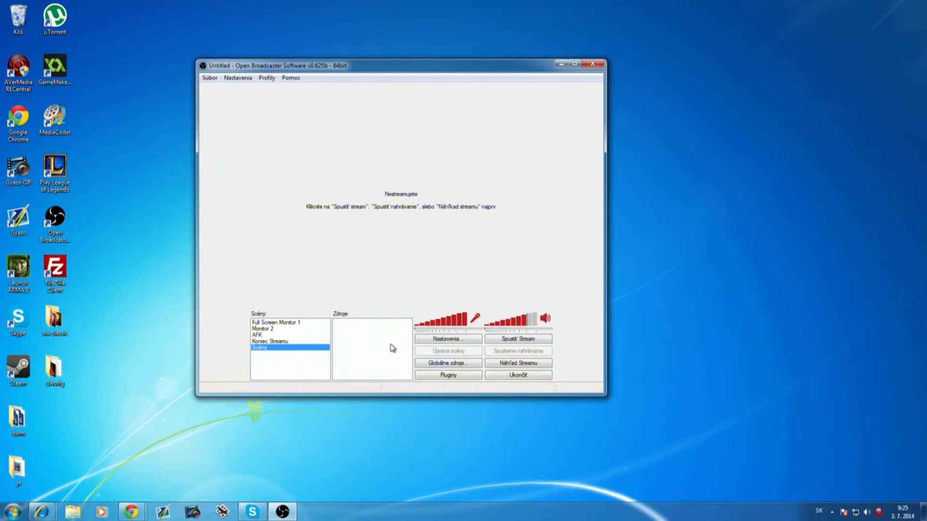
Add a monitor capture source with the default name Zachytávanie monitora to the selected scene, capturing monitor 1 with the mouse cursor.
right_click(393, 348)
click(379, 352)
right_click(367, 332)
mouse_move(386, 340)
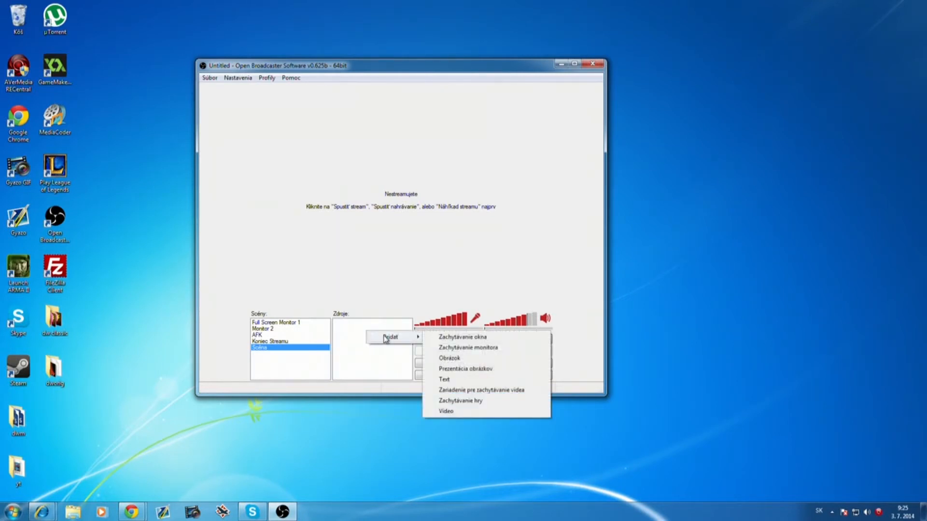
click(464, 348)
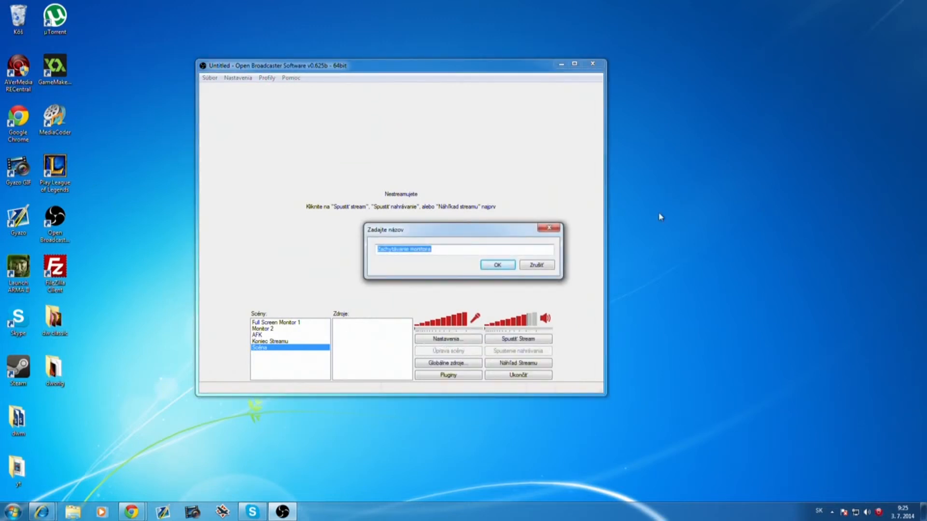
click(493, 265)
click(403, 126)
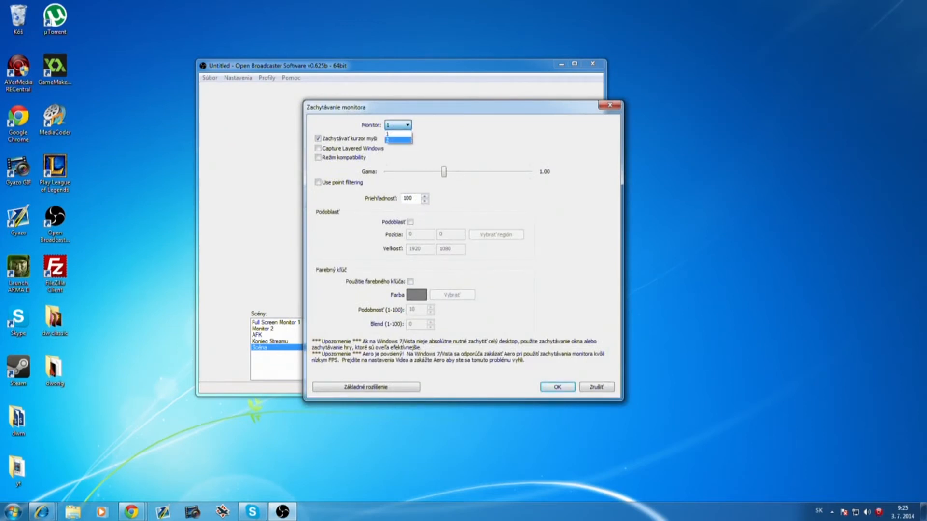
click(389, 135)
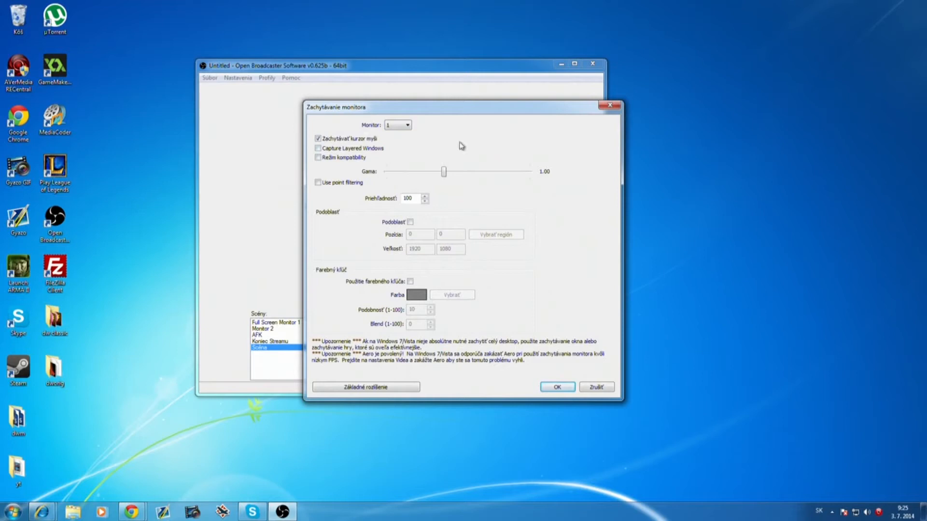
drag(134, 30, 135, 306)
drag(132, 404, 192, 5)
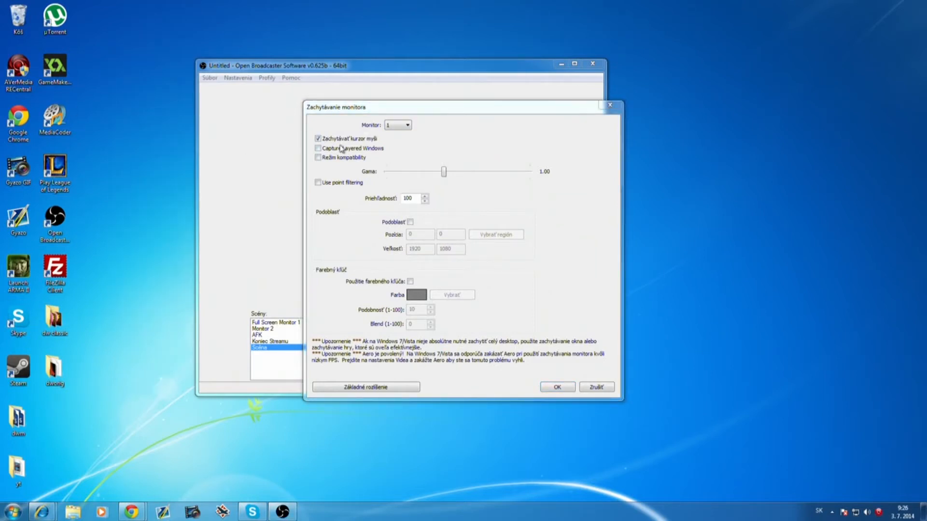
click(558, 388)
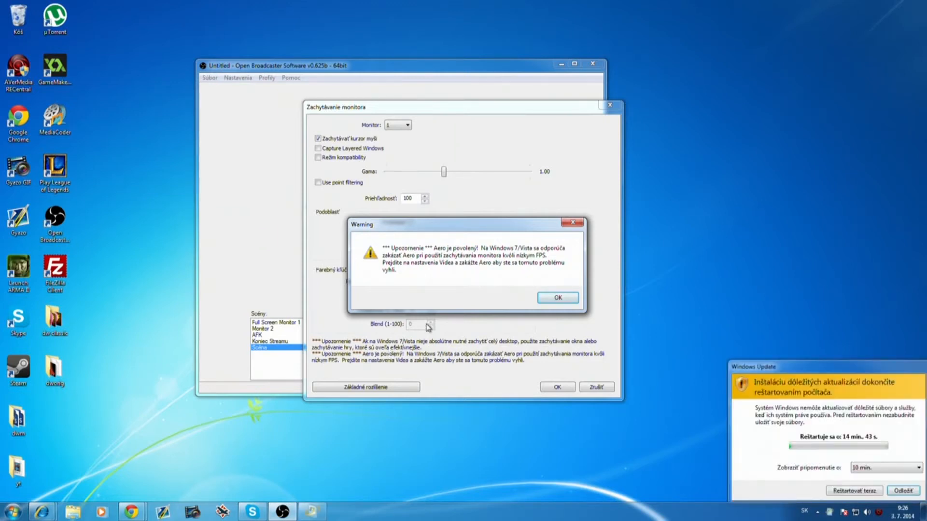
Postpone the Windows Update restart reminder and accept the Aero warning to finish adding the monitor capture.
click(886, 468)
click(869, 491)
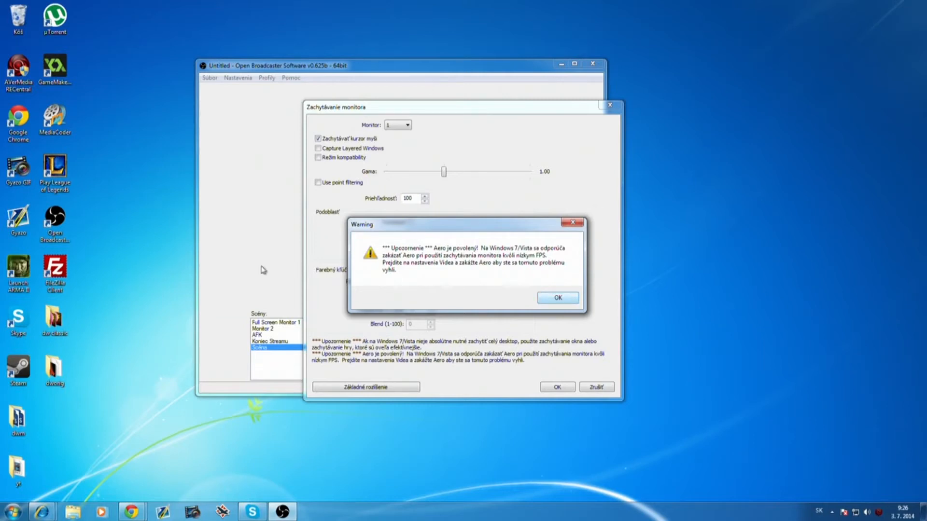
click(556, 298)
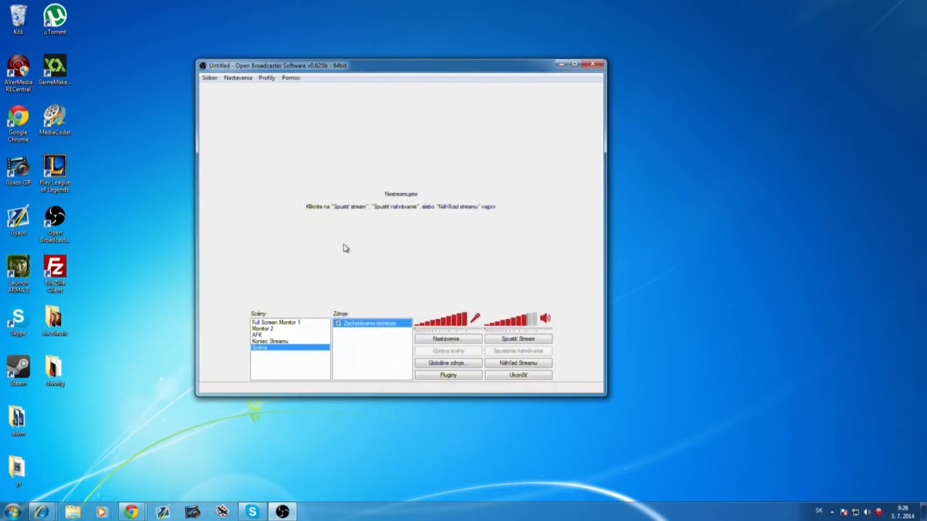
Run the stream preview to check the monitor capture, and stop it again.
click(507, 363)
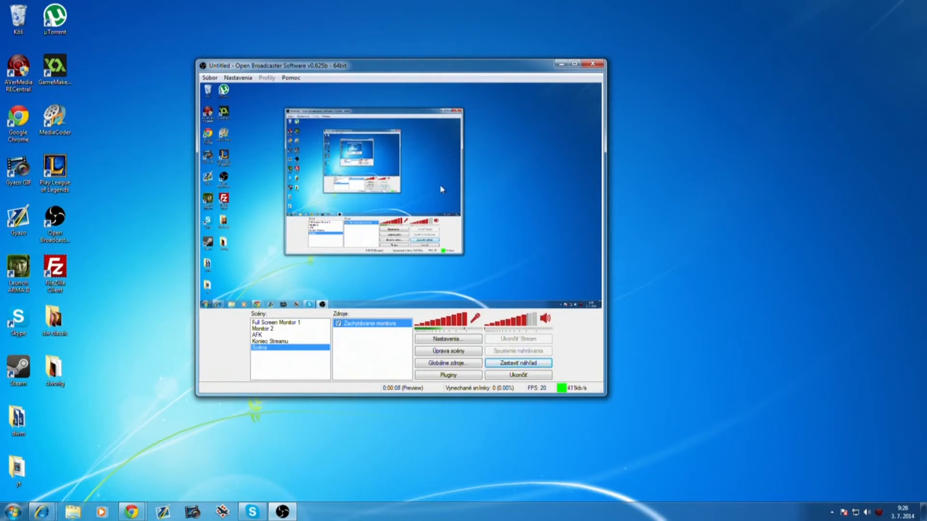
click(518, 364)
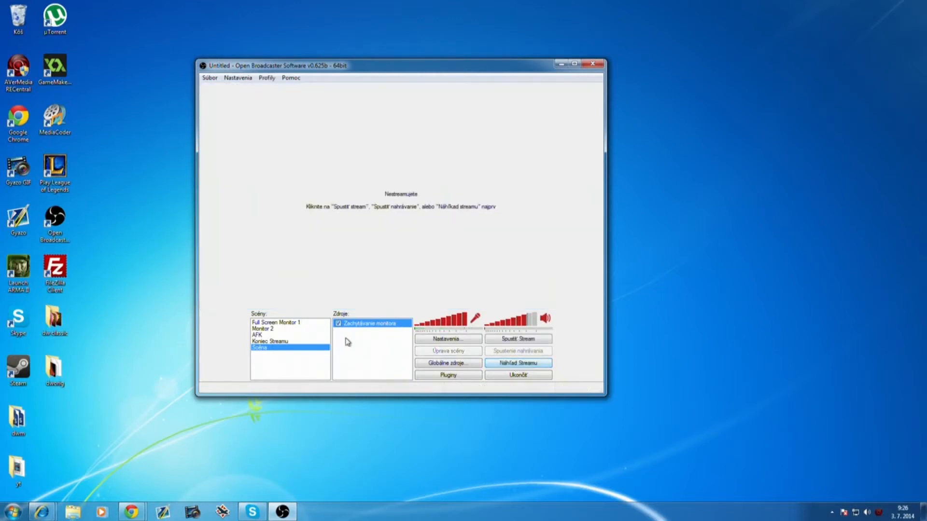
Add an image source named "overlay" using str.png from the desktop, and start the stream preview.
right_click(347, 342)
click(350, 333)
right_click(355, 335)
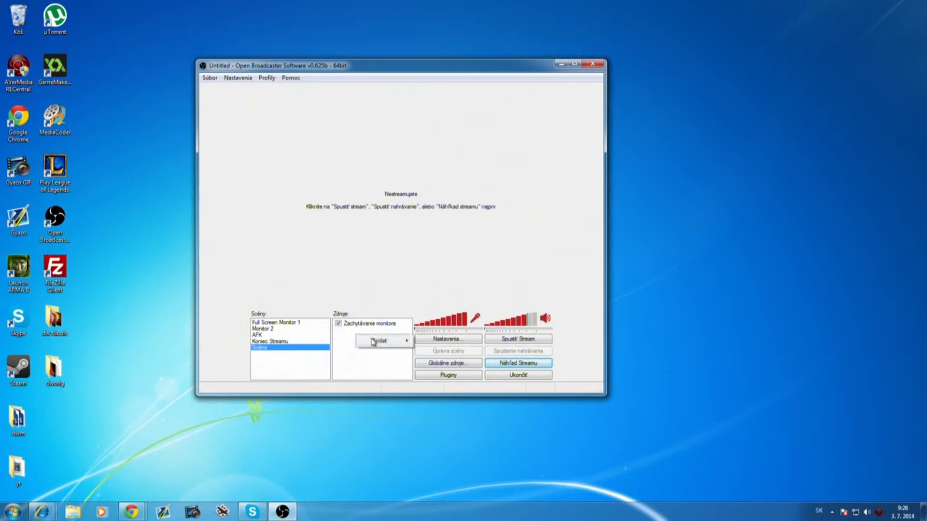
mouse_move(374, 342)
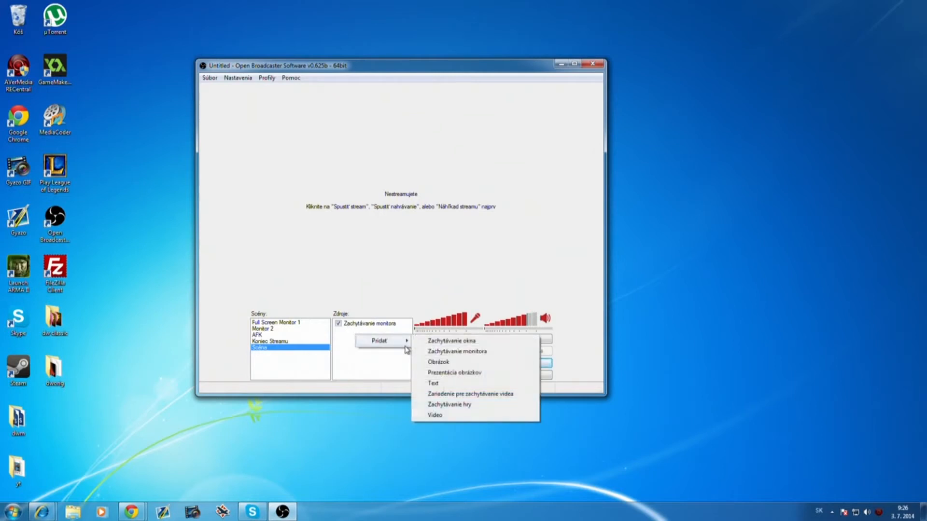
click(428, 363)
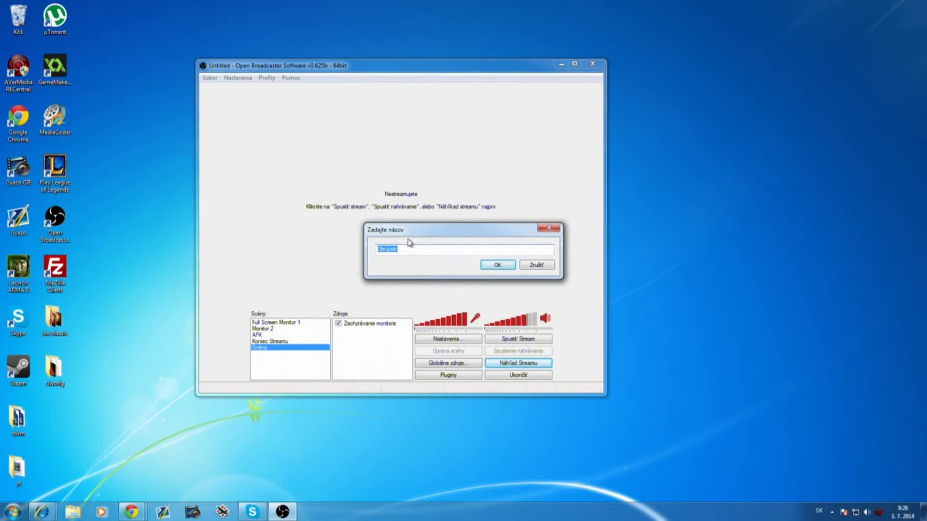
text(overlay)
key(Return)
click(526, 177)
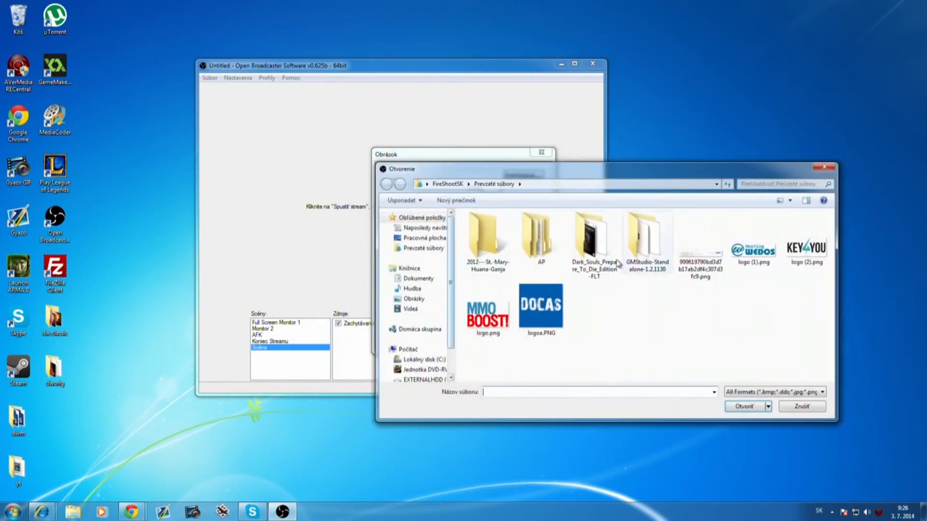
click(425, 238)
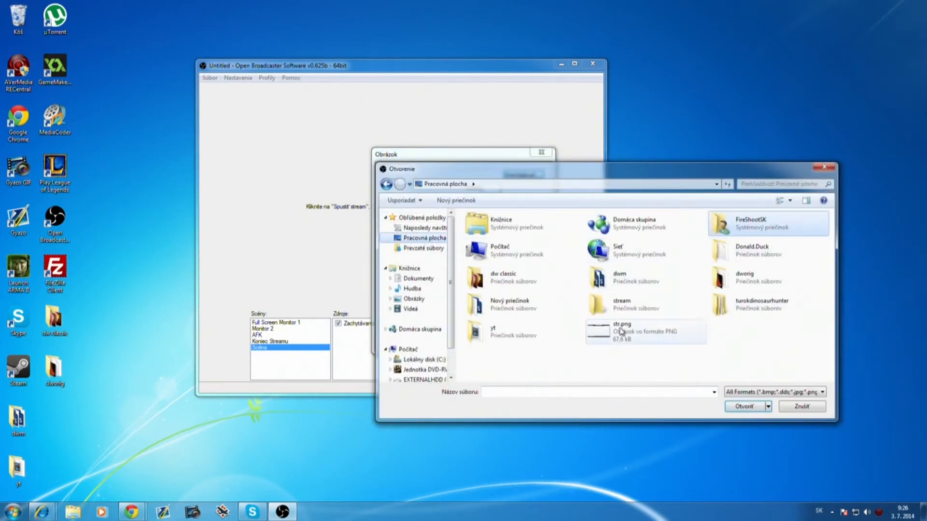
double_click(621, 332)
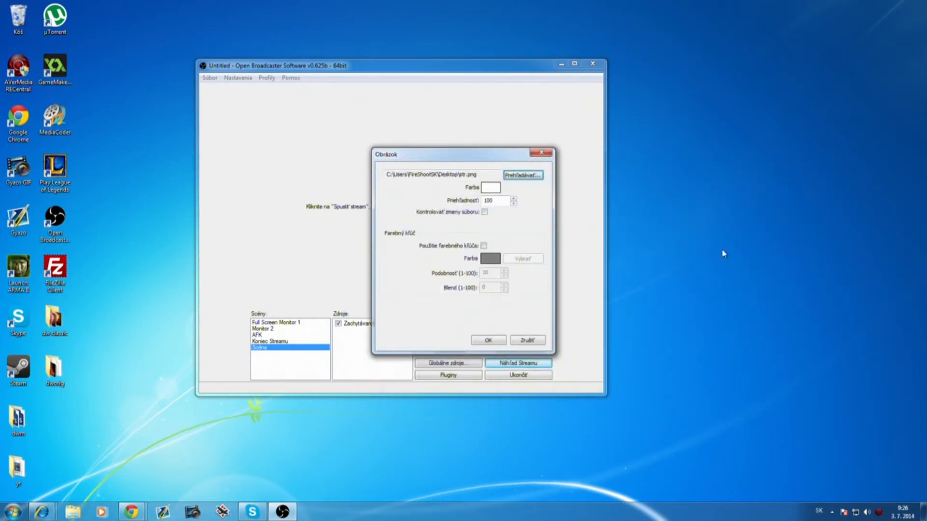
click(488, 340)
click(529, 365)
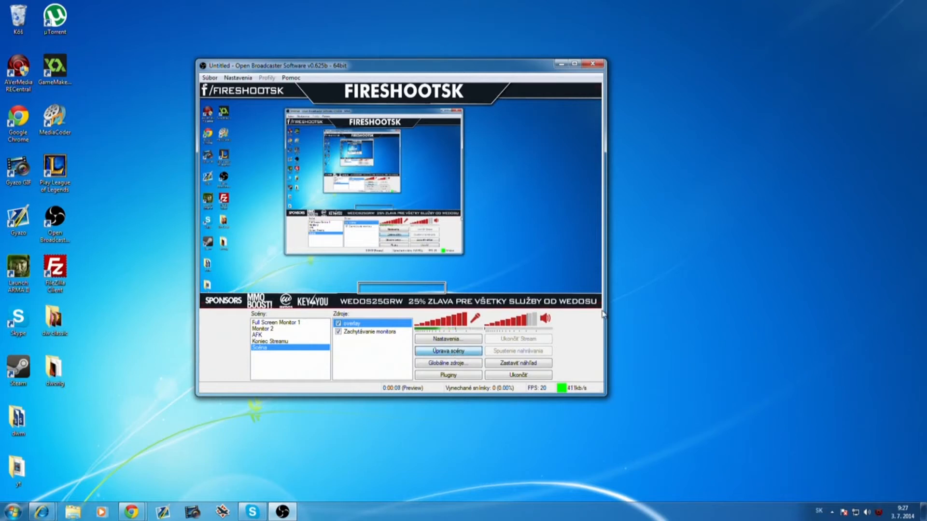
Scale the overlay image down toward the preview's upper-left corner in scene editing mode, and leave that mode.
drag(602, 309, 435, 214)
mouse_move(354, 166)
mouse_down()
mouse_move(444, 228)
mouse_move(505, 196)
mouse_move(534, 167)
mouse_move(490, 194)
mouse_move(367, 156)
mouse_up()
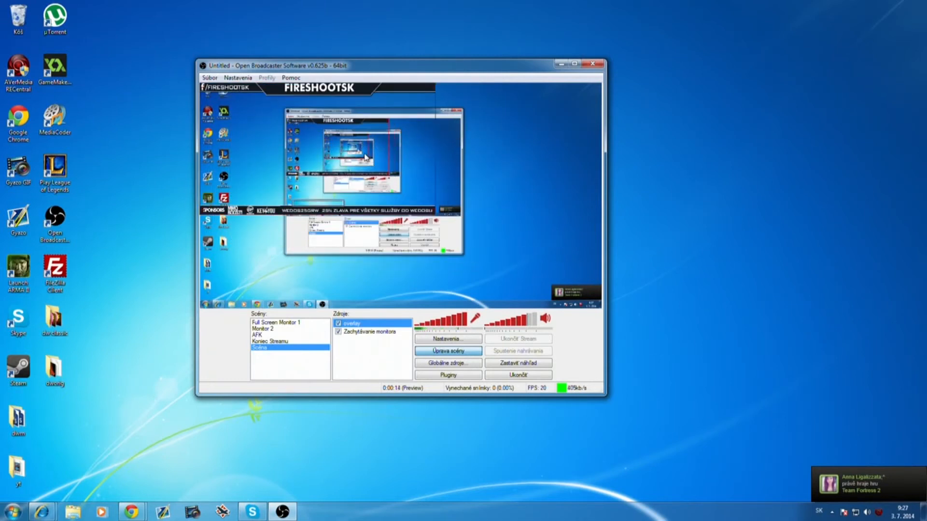
click(461, 356)
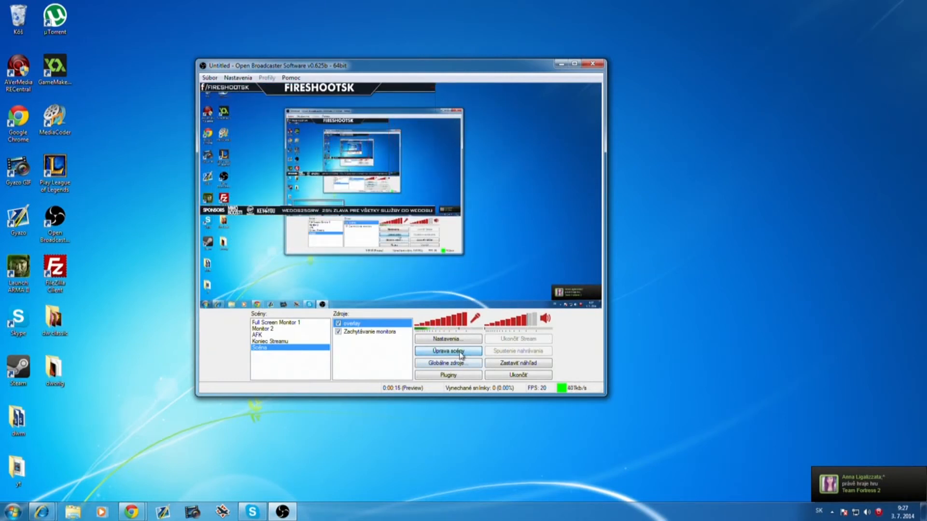
Open a new video capture device source, select AVerMedia HD Capture C985 Bus 4 as the device, and cancel without adding it.
right_click(389, 364)
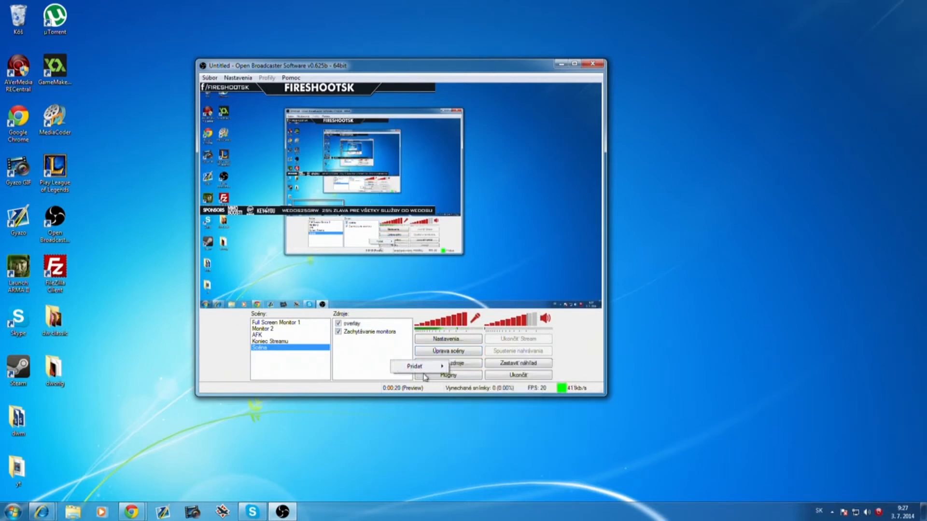
mouse_move(419, 368)
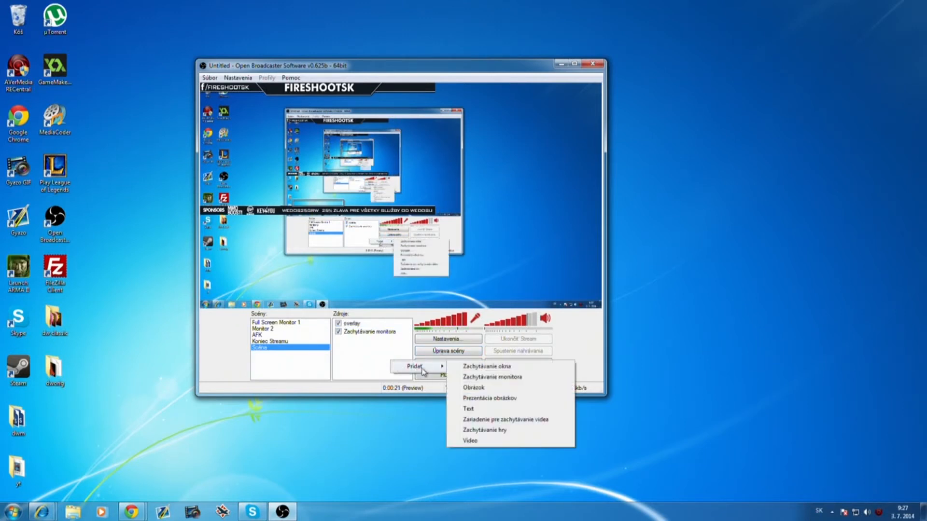
click(511, 421)
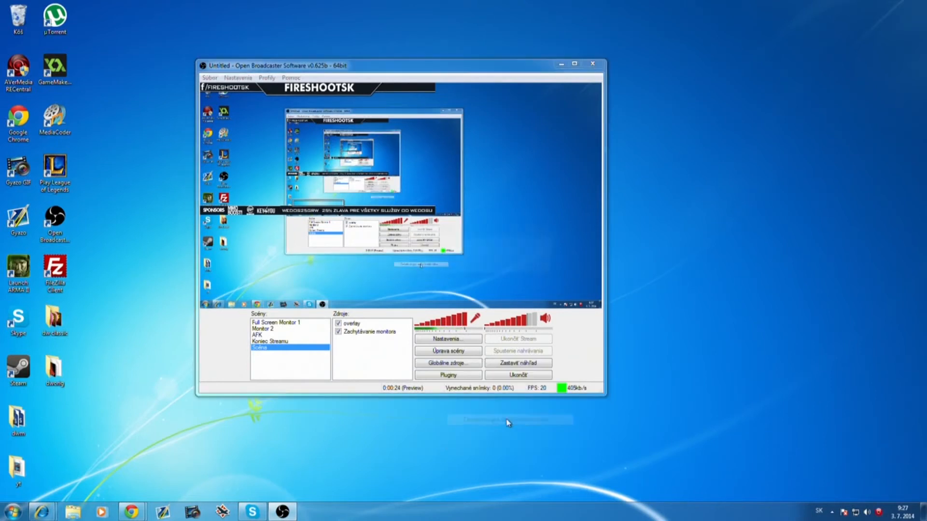
click(499, 266)
click(425, 145)
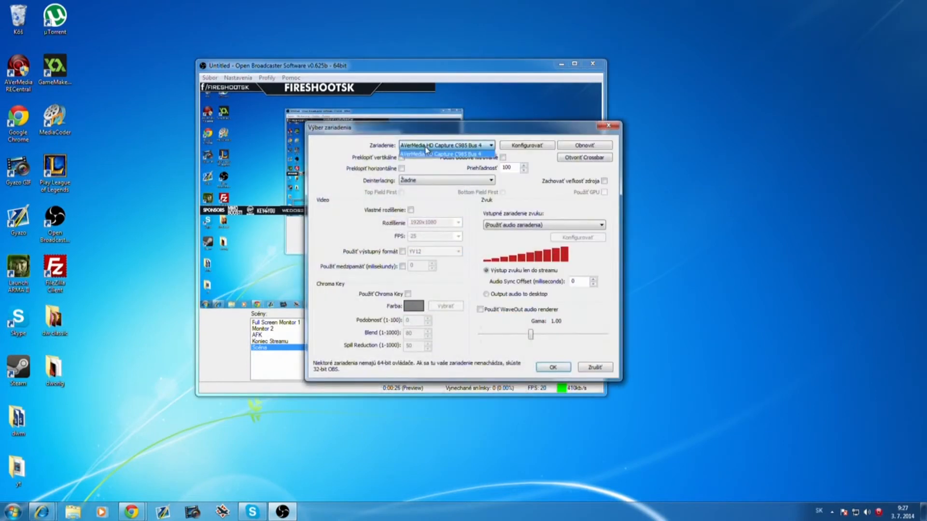
click(447, 154)
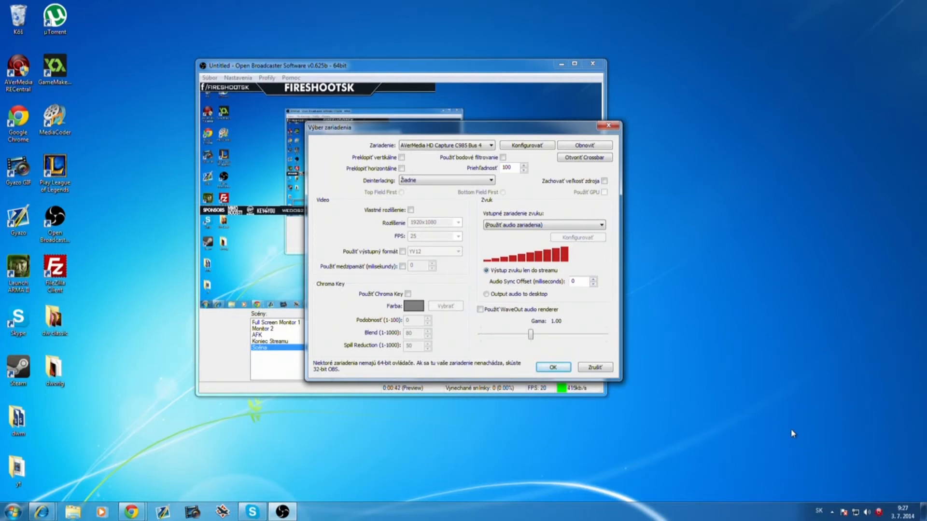
click(606, 366)
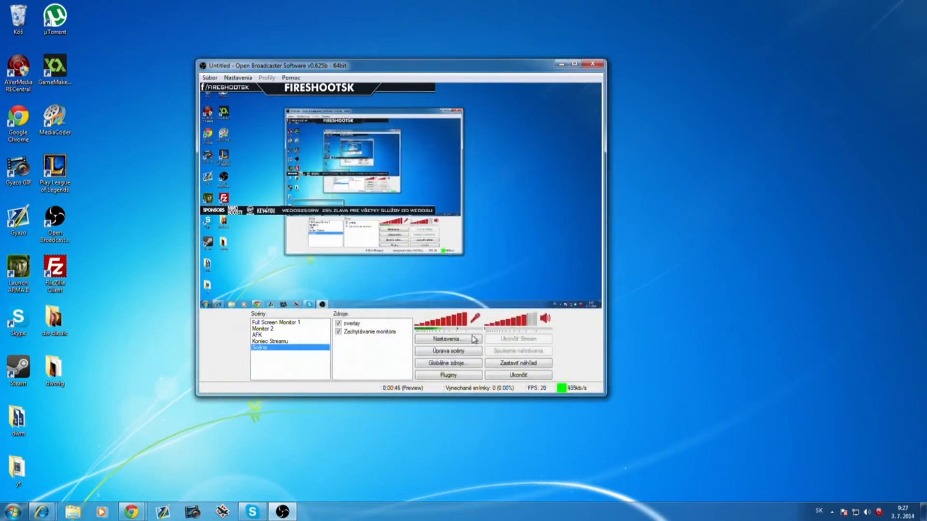
Switch the overlay and monitor capture sources off and back on to compare the preview.
click(338, 324)
click(338, 324)
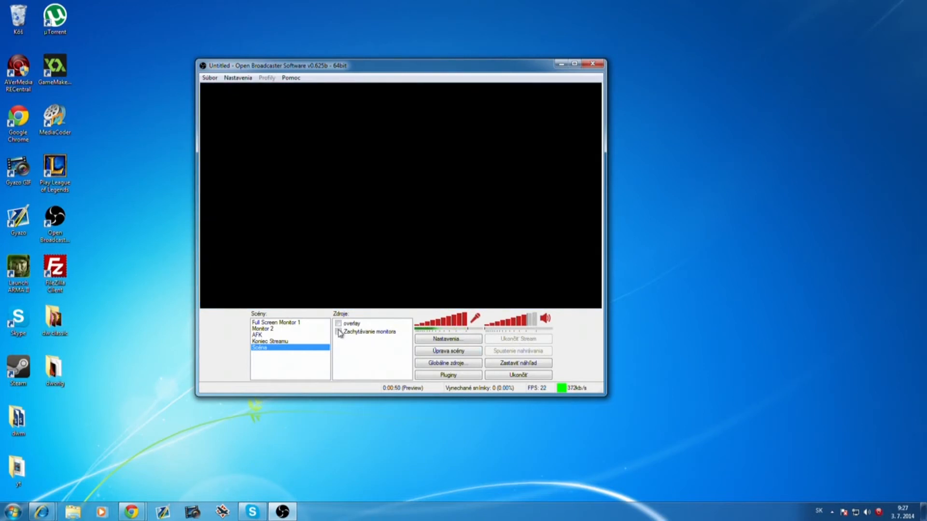
right_click(354, 367)
mouse_move(381, 369)
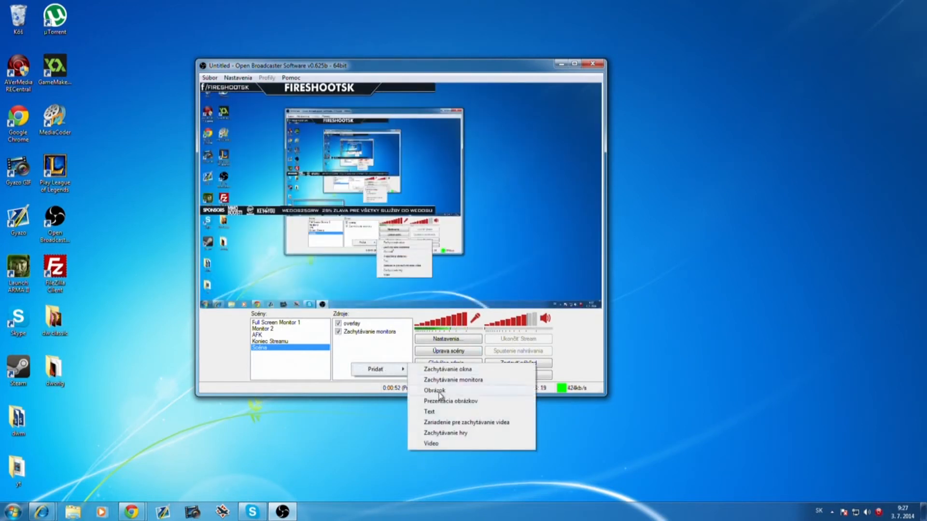
Scale the overlay image up in scene editing mode until it fills the whole preview, and leave that mode.
click(364, 324)
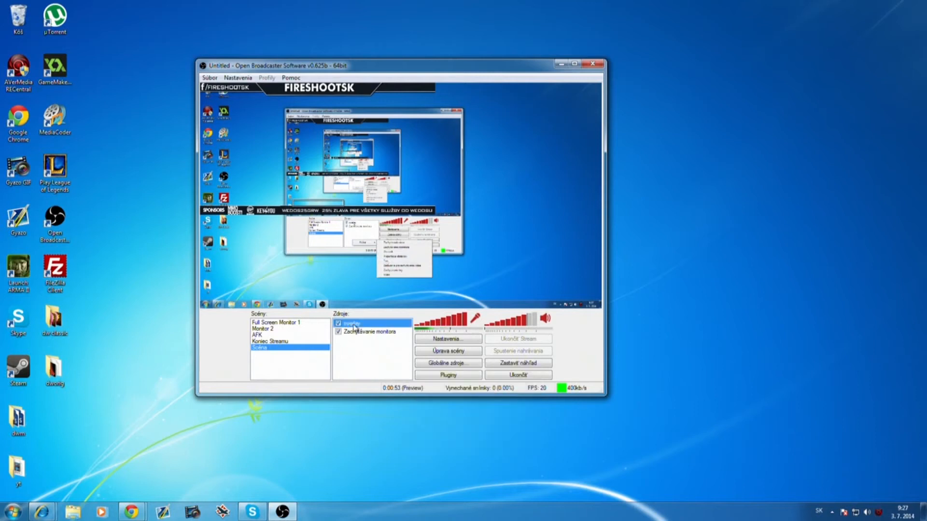
click(459, 354)
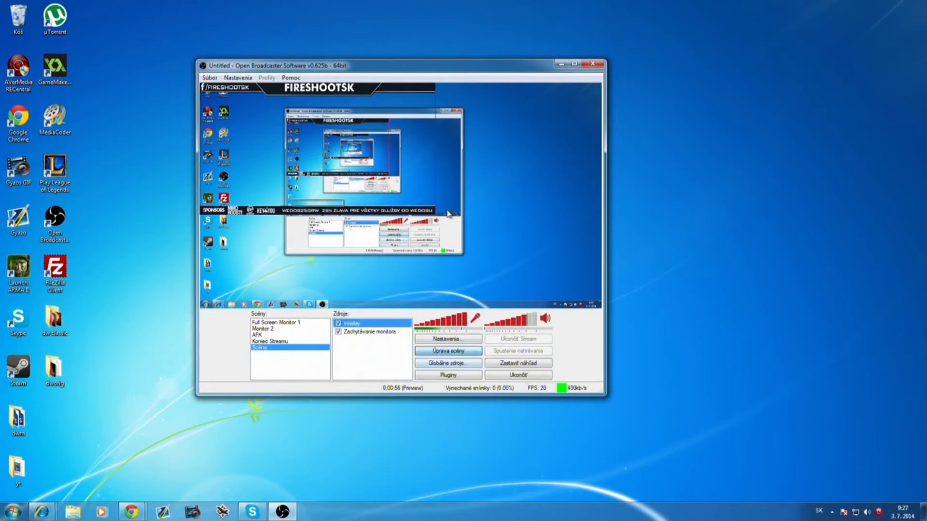
drag(434, 212, 600, 307)
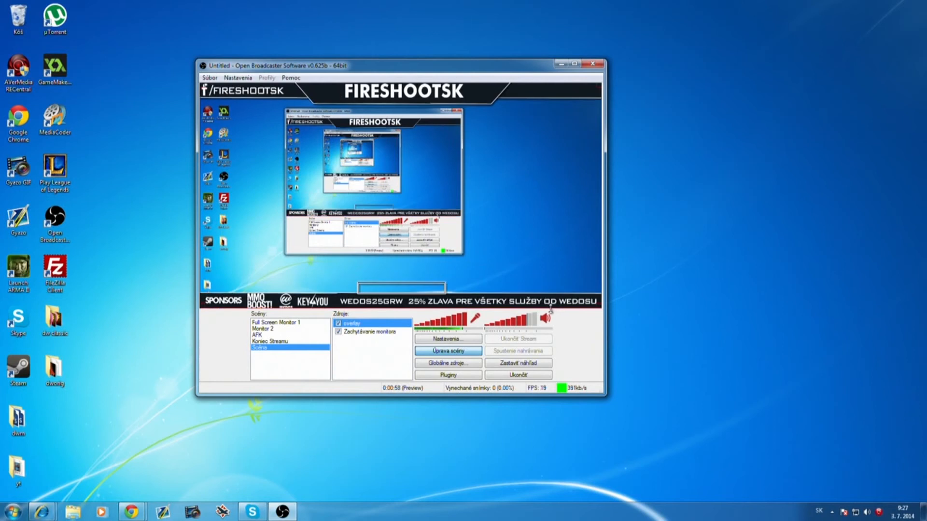
click(449, 351)
Add a text source with the default name and move its settings window clear of the preview.
right_click(388, 363)
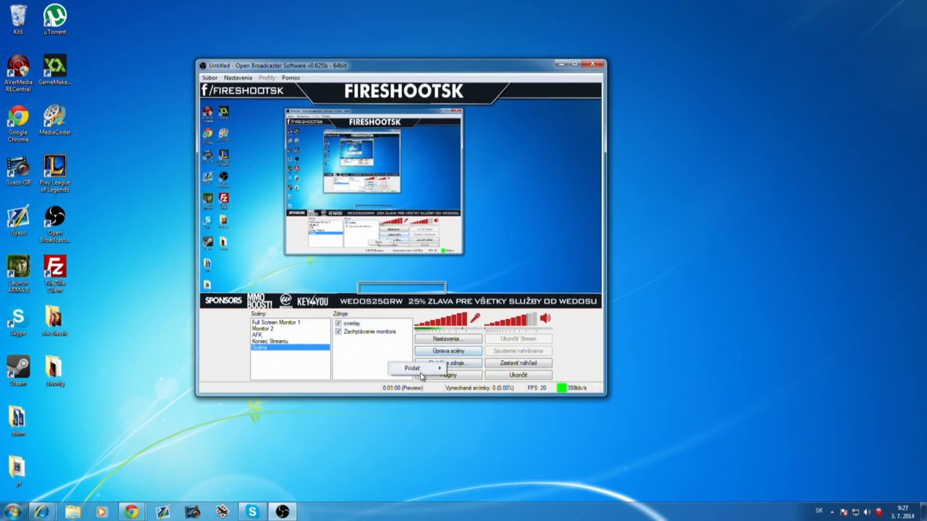
mouse_move(415, 368)
click(470, 411)
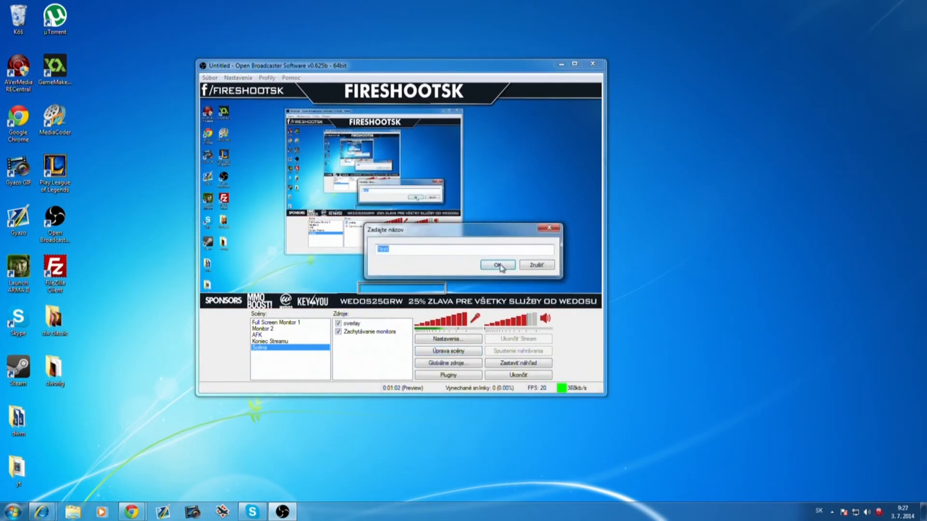
click(500, 266)
drag(434, 124, 714, 260)
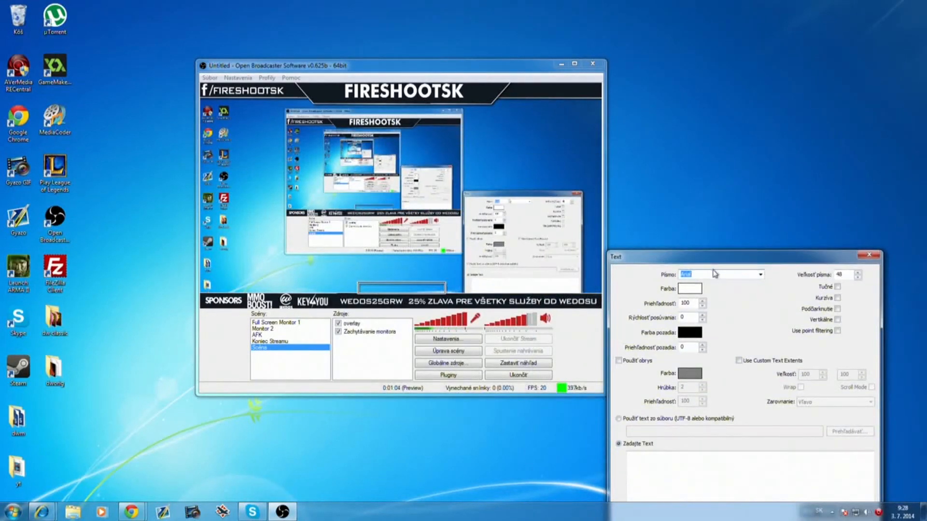
Set the text source's font to Futura Md BT Bold.
click(760, 275)
text(futu)
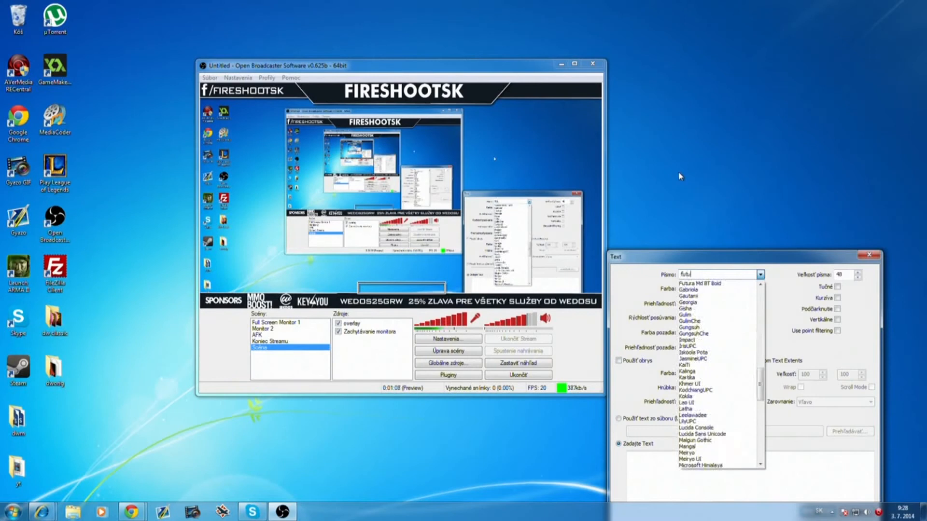
text(ra)
key(Return)
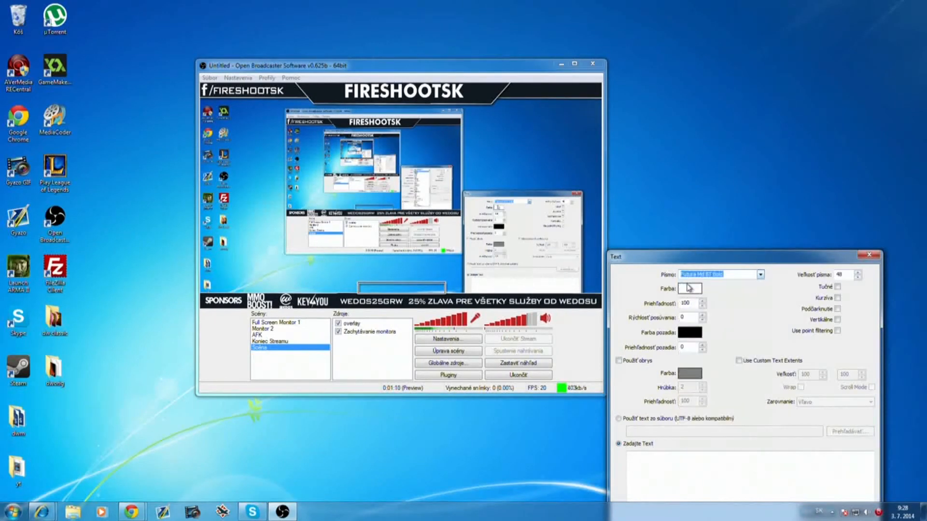
Enter "Dajte odber" as the source's text, enable Use Custom Text Extents and accept the text settings.
click(668, 486)
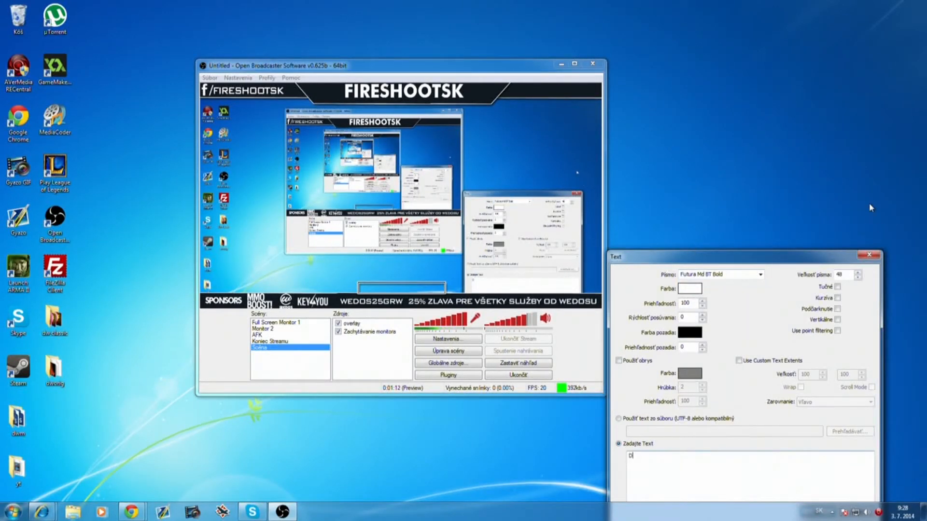
text(Dajte odber)
click(718, 204)
drag(704, 258, 690, 129)
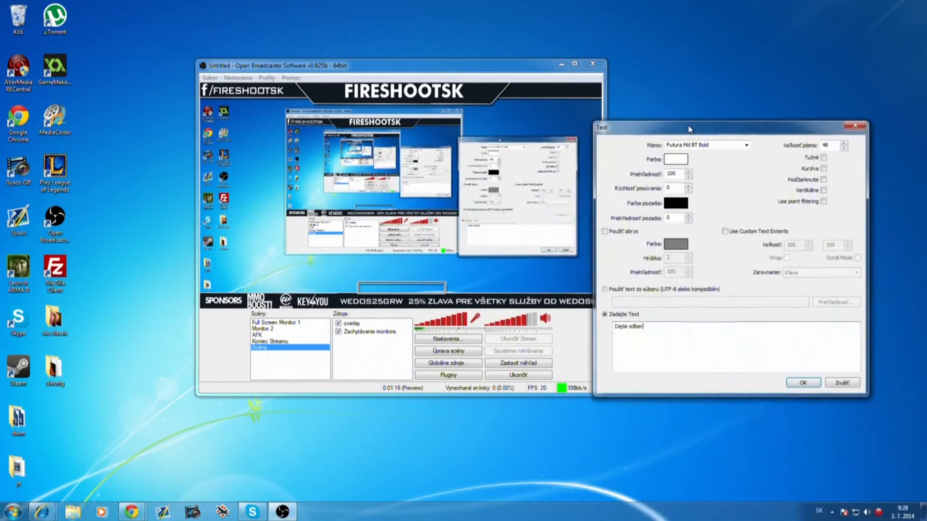
click(750, 233)
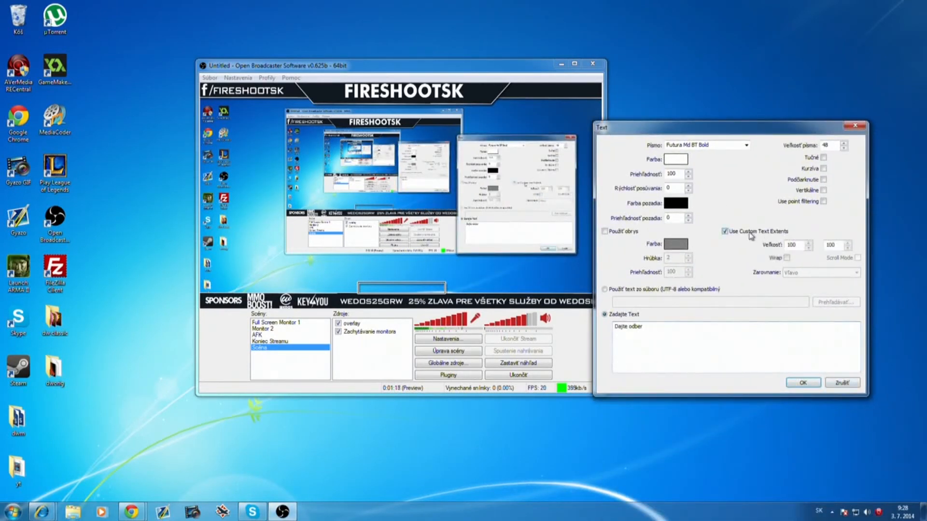
click(803, 382)
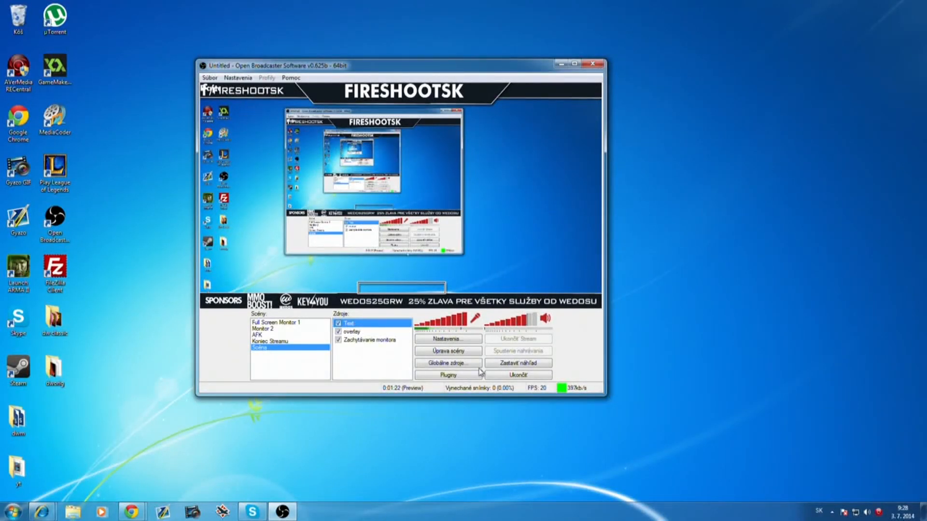
Move the text in scene editing mode into the small frame above the sponsor banner.
click(457, 351)
drag(215, 96, 372, 292)
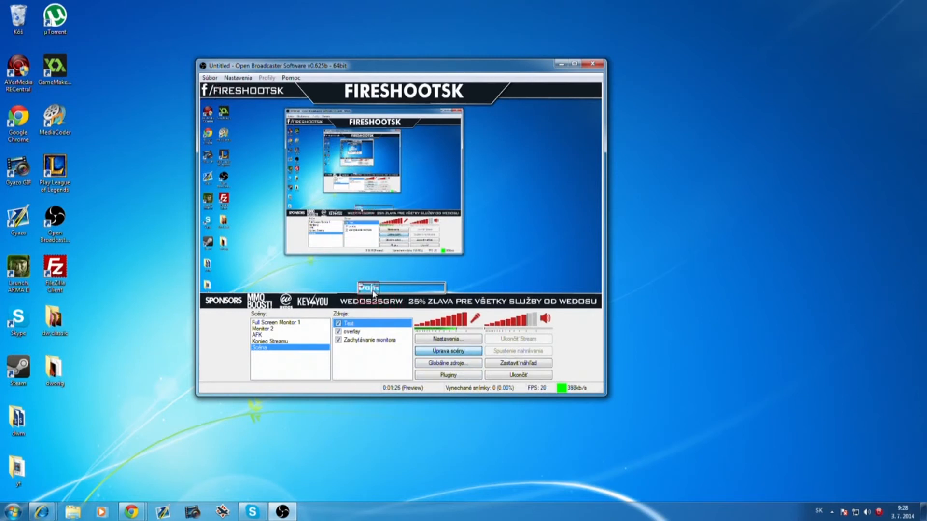
right_click(359, 327)
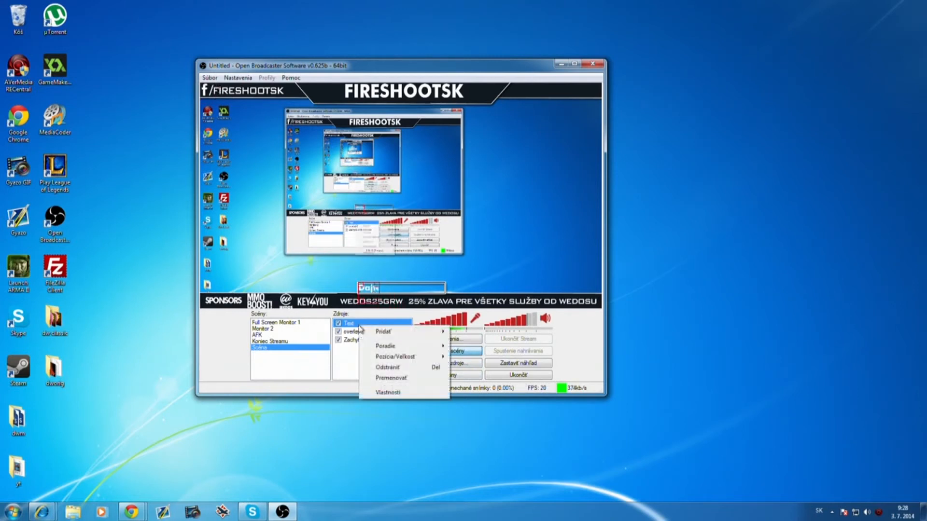
click(372, 292)
Reopen the text source's properties beside the preview and reduce the custom text extents height to 46.
right_click(352, 328)
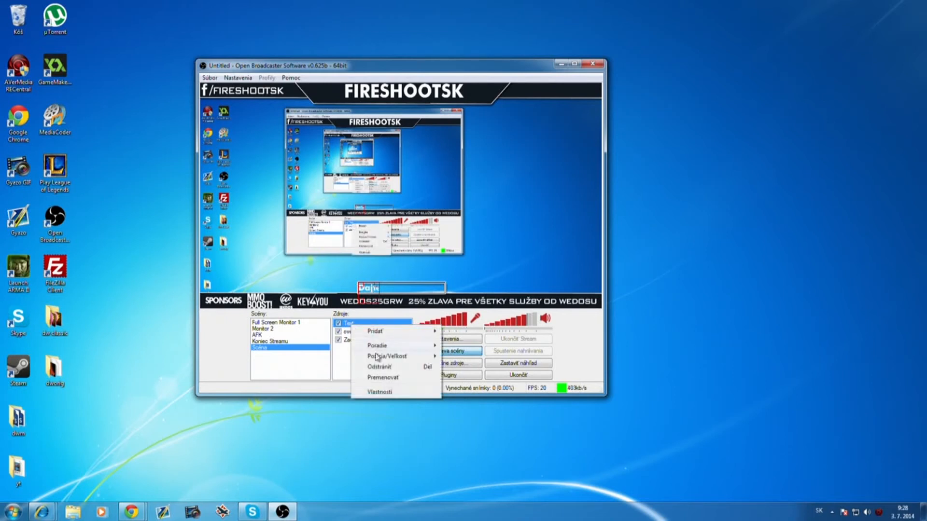
click(381, 392)
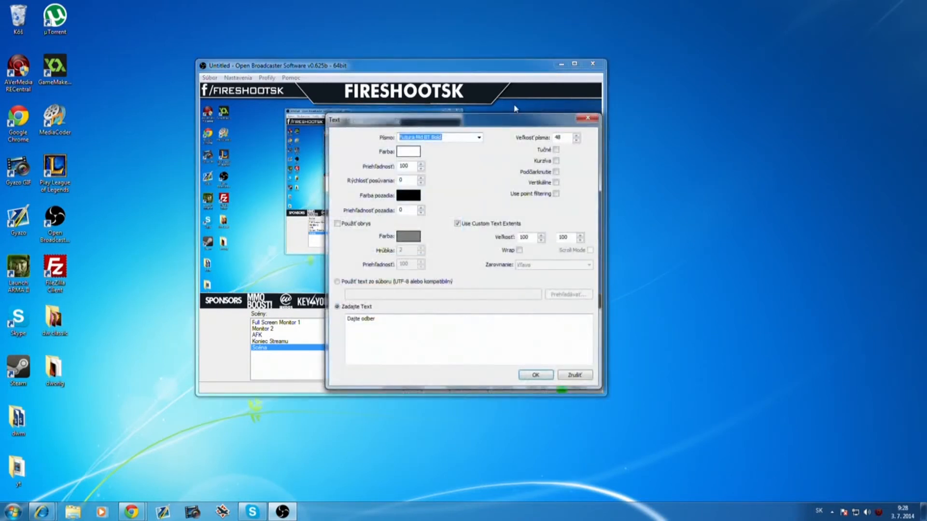
drag(566, 125, 811, 170)
click(826, 280)
click(826, 280)
click(826, 280)
click(827, 280)
click(826, 280)
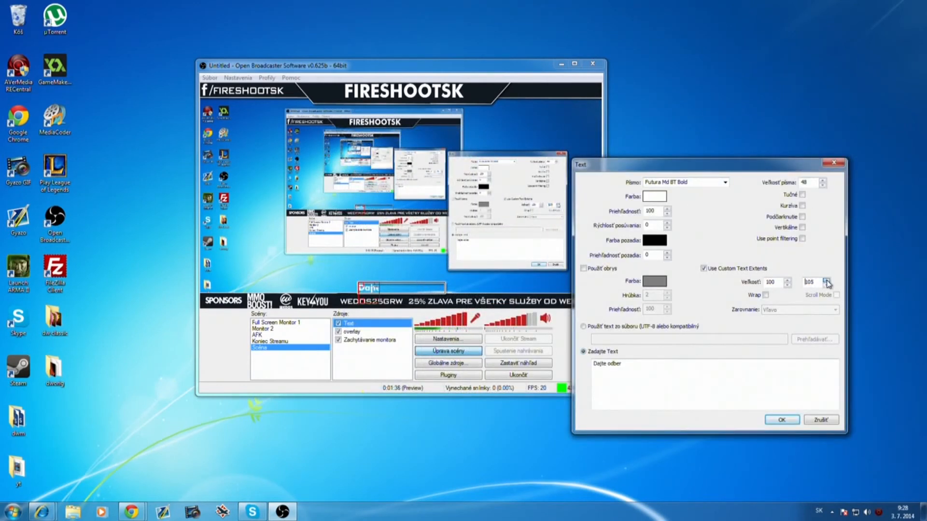
click(827, 280)
click(826, 285)
click(826, 285)
click(826, 285)
click(825, 285)
click(826, 285)
click(826, 285)
click(826, 285)
click(826, 285)
click(826, 286)
Widen the custom text extents to 412 so the text area spans the overlay's small frame.
click(788, 280)
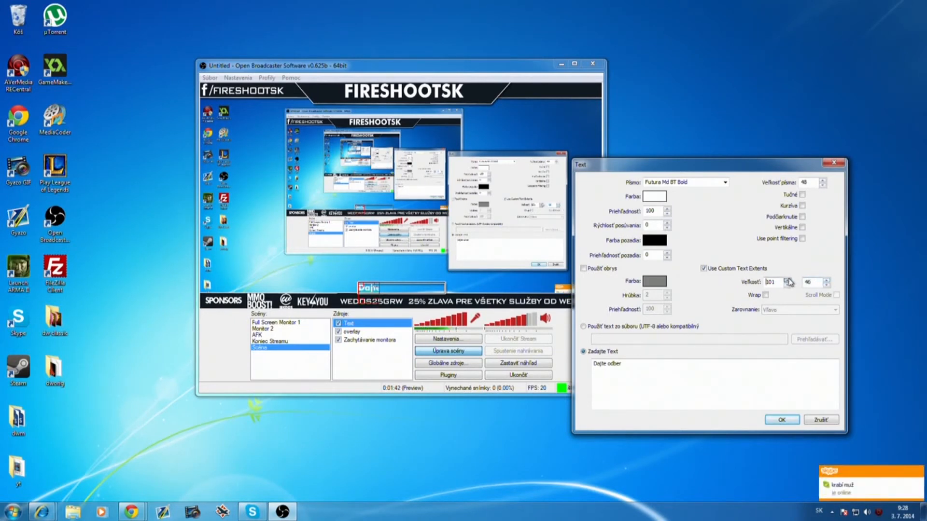
click(787, 280)
click(787, 280)
text(300)
key(BackSpace)
text(400)
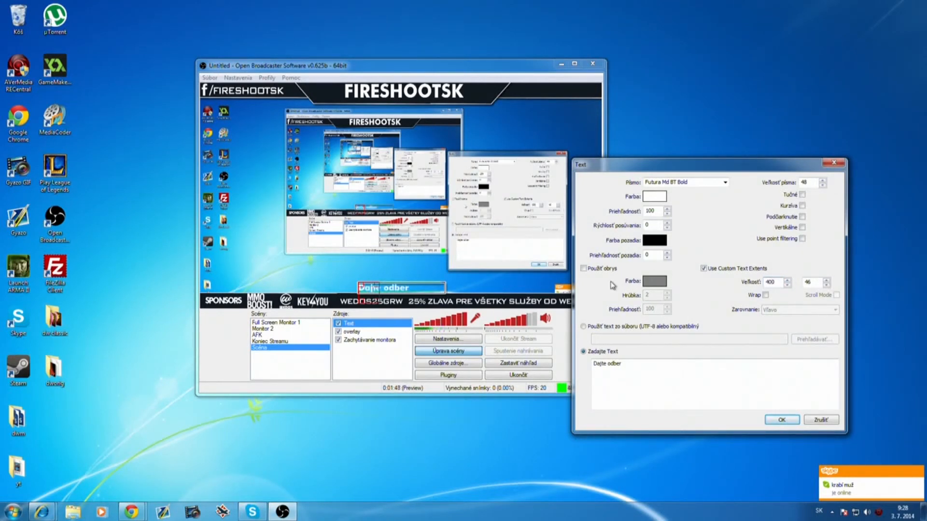
triple_click(787, 280)
triple_click(787, 280)
double_click(787, 280)
double_click(787, 280)
Set the text's scroll speed to 5 and accept the text settings.
double_click(649, 225)
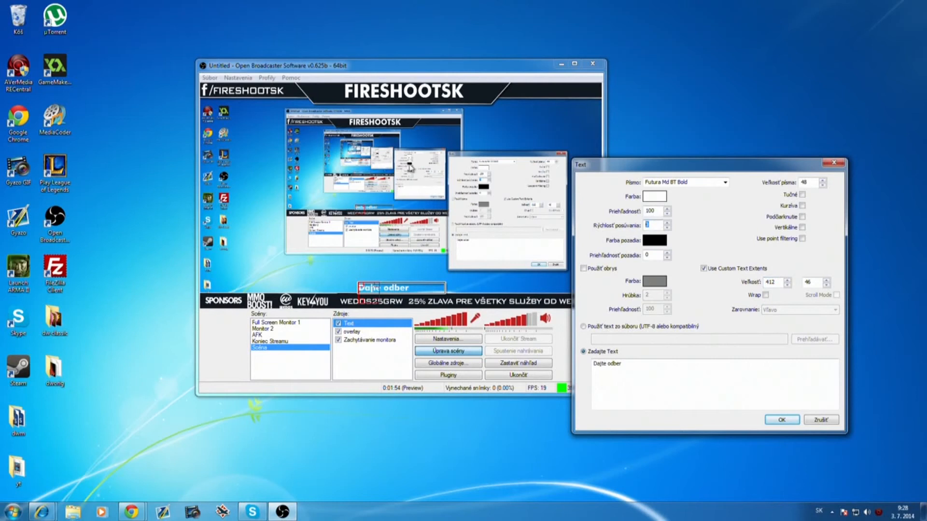
text(5)
click(786, 423)
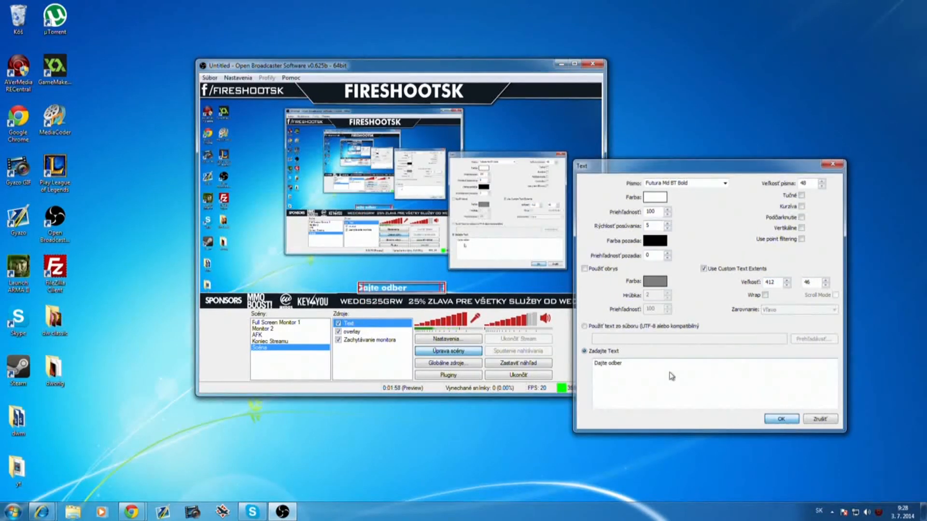
click(782, 420)
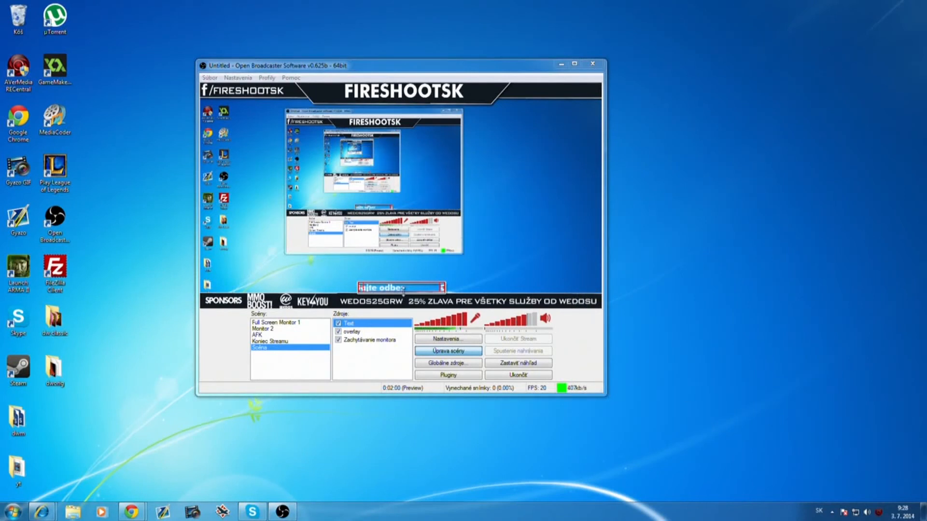
Raise the text source's scroll speed to 20 and accept the change.
right_click(351, 325)
click(393, 391)
double_click(411, 180)
text(20)
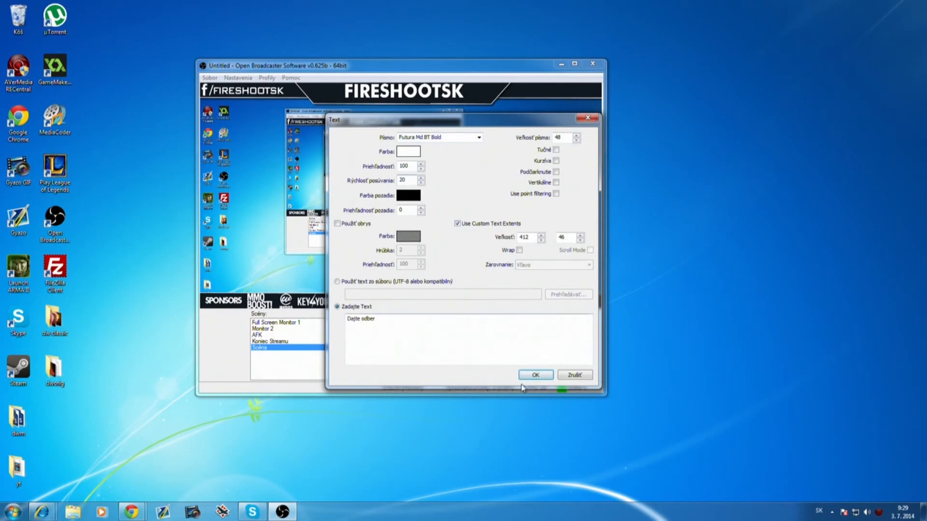
click(540, 376)
click(533, 377)
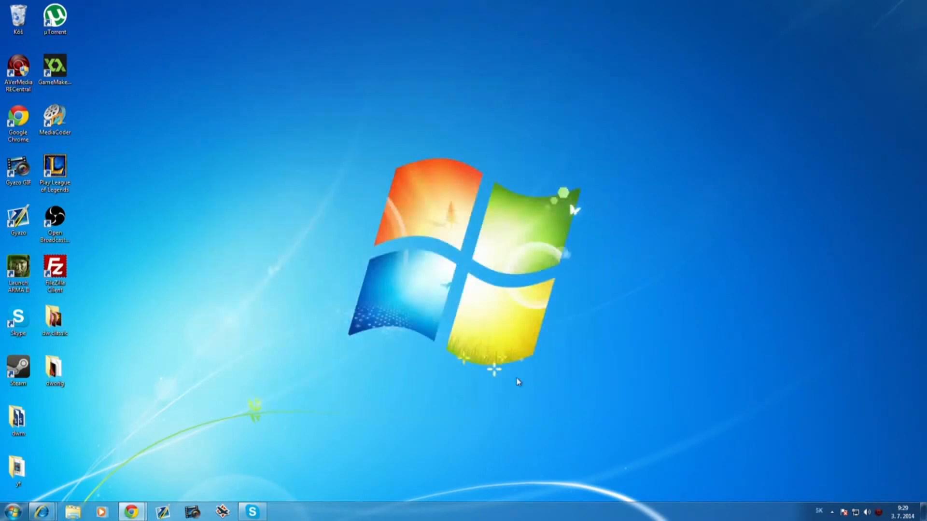
Relaunch Open Broadcaster Software and briefly preview the Full Screen Monitor 1 scene.
key(super)
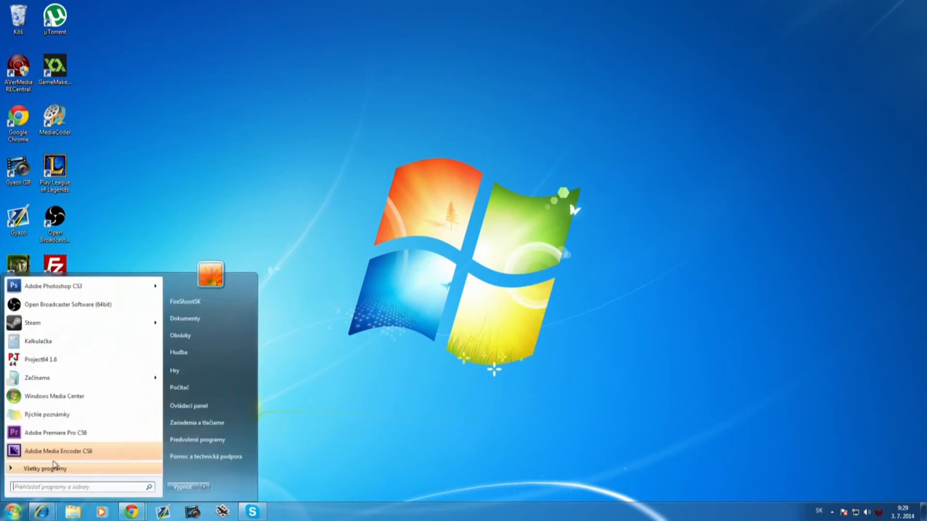
click(97, 305)
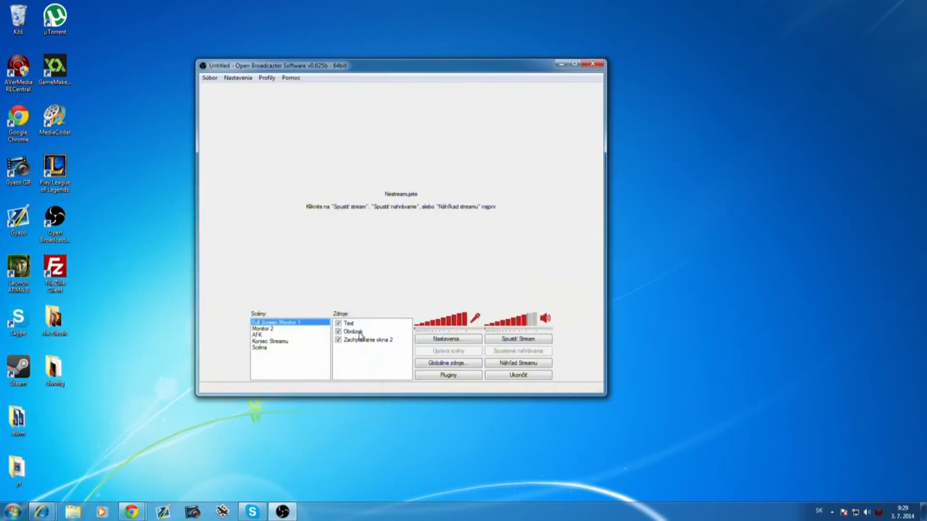
click(361, 340)
click(531, 364)
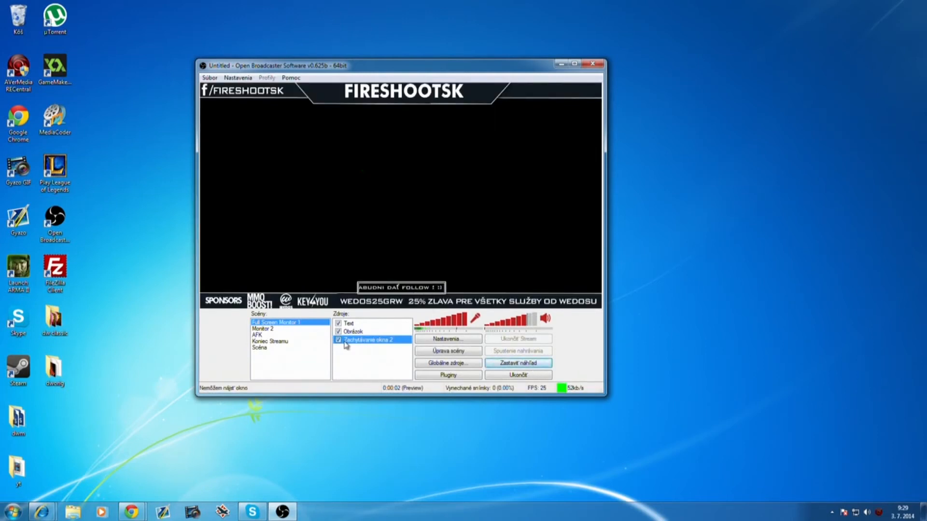
click(521, 362)
Select the scene named Scéna, preview it to check the scrolling text, and stop the preview.
click(260, 348)
click(531, 364)
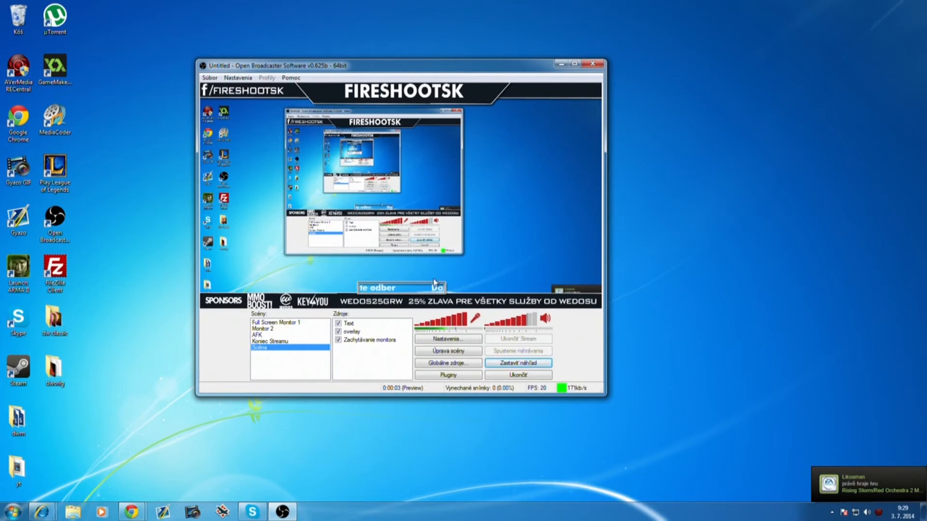
click(520, 365)
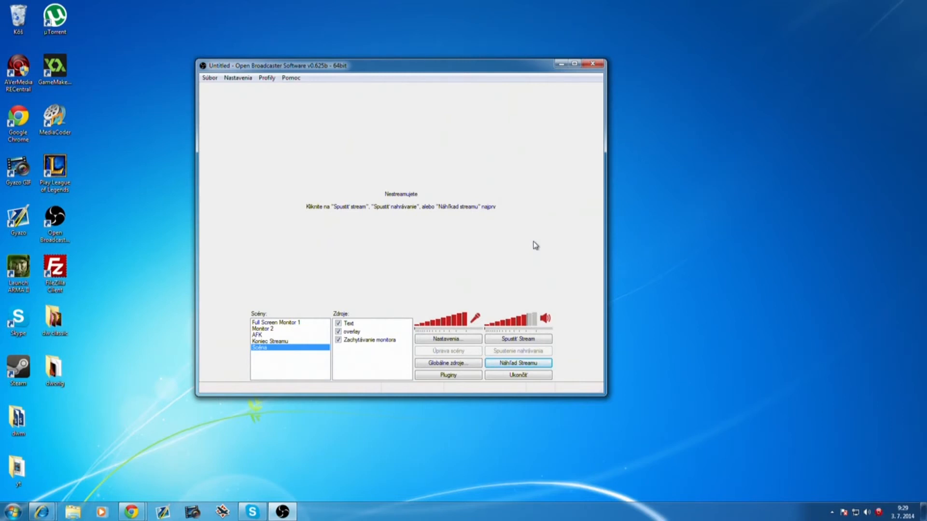
Bring the browser window with the Speedtest.net results into view and open the Open Broadcaster Software settings.
drag(926, 103, 509, 111)
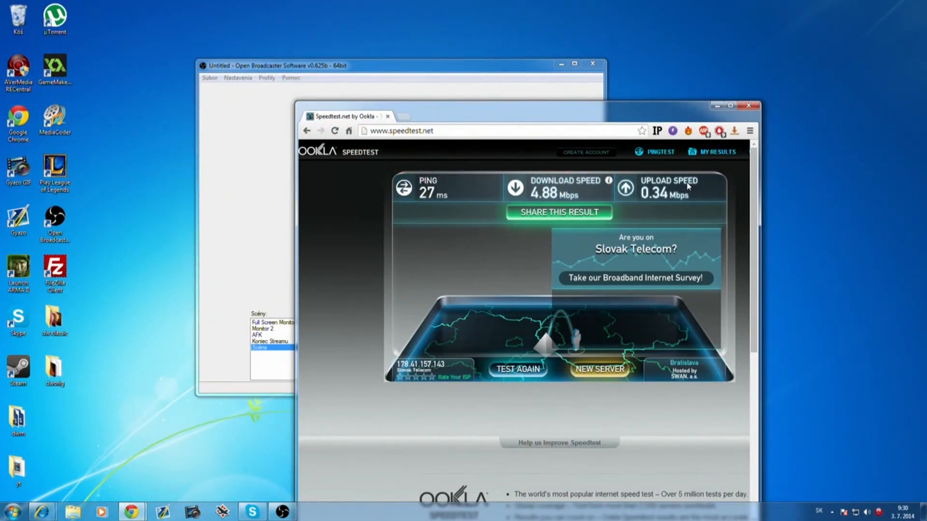
click(363, 61)
click(238, 78)
click(245, 89)
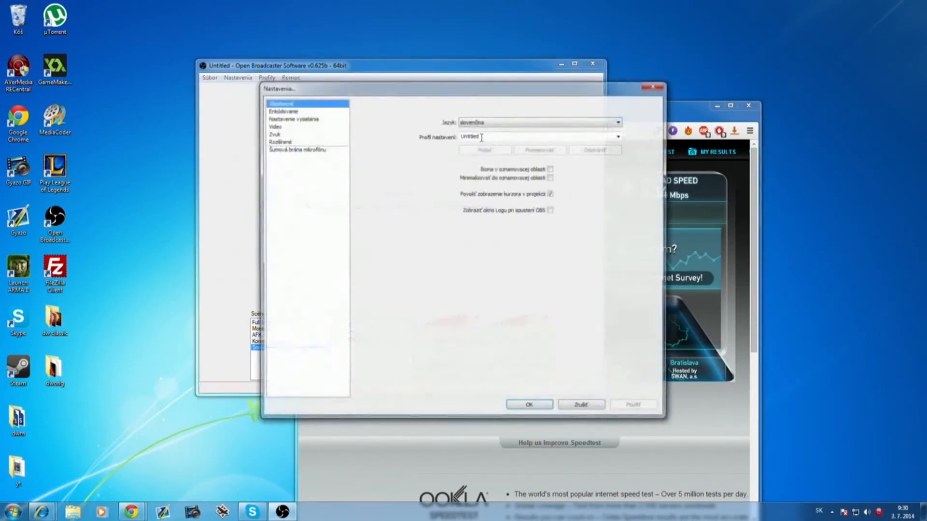
Review the list of settings profiles and the maximum bitrate and buffer size in the encoding settings.
drag(495, 137, 297, 126)
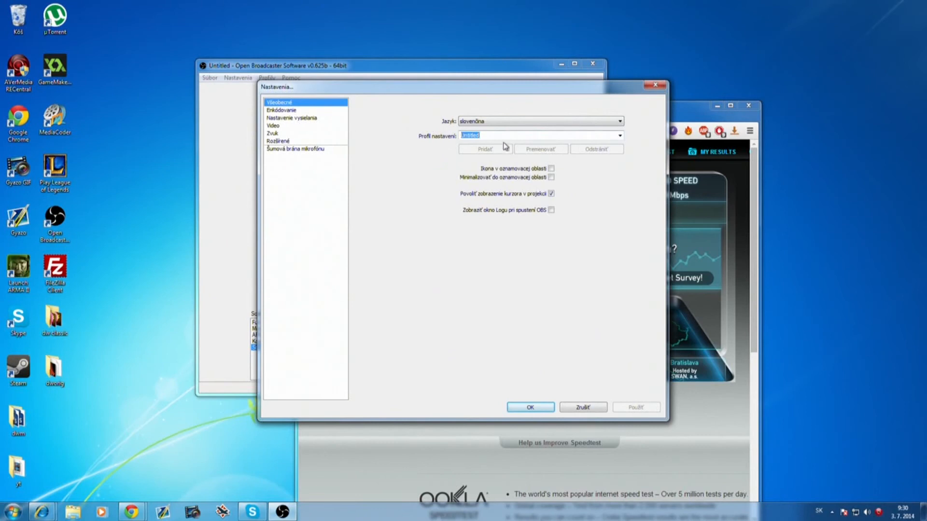
click(620, 136)
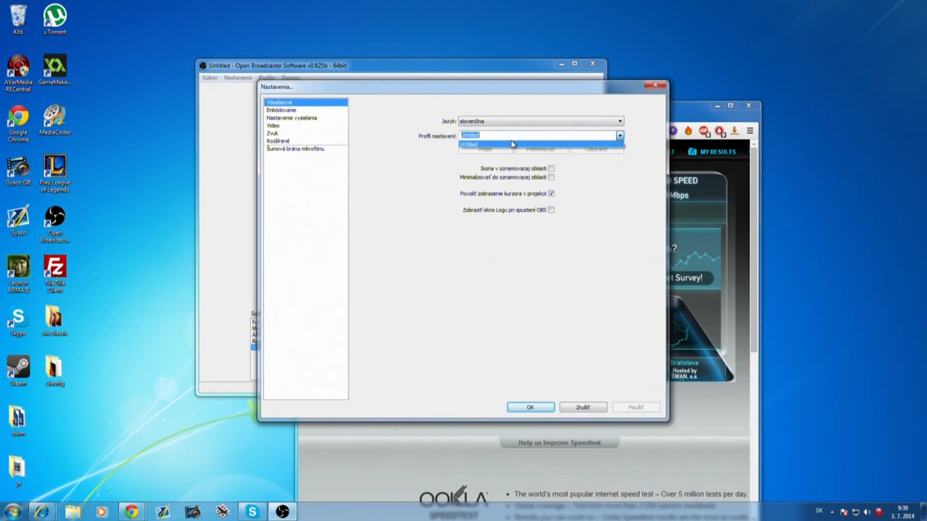
click(282, 112)
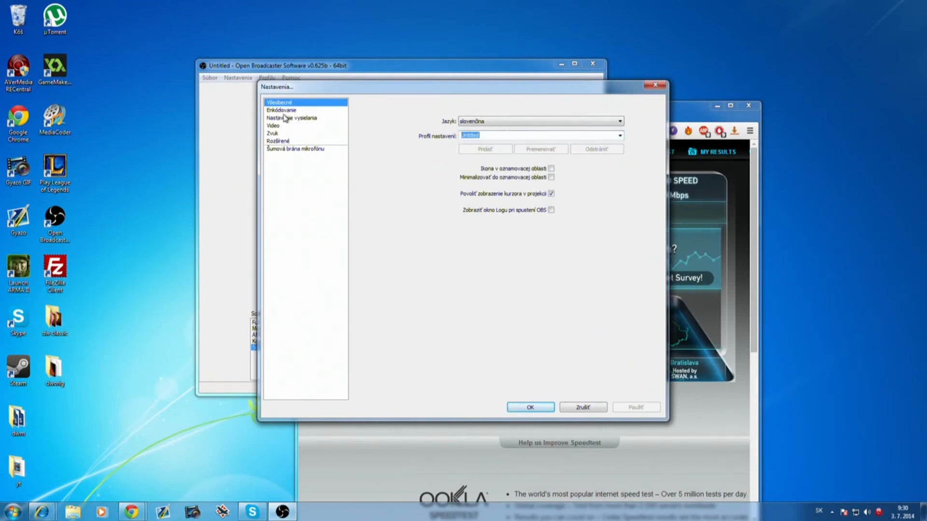
click(281, 110)
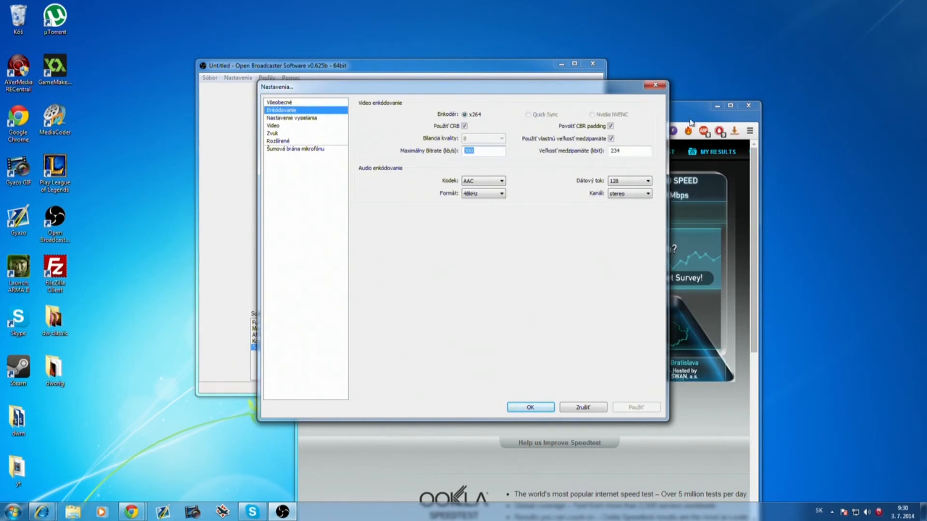
click(690, 122)
click(458, 92)
double_click(615, 151)
Switch to the Chrome window and load obsproject.com in a new tab.
click(681, 117)
click(411, 117)
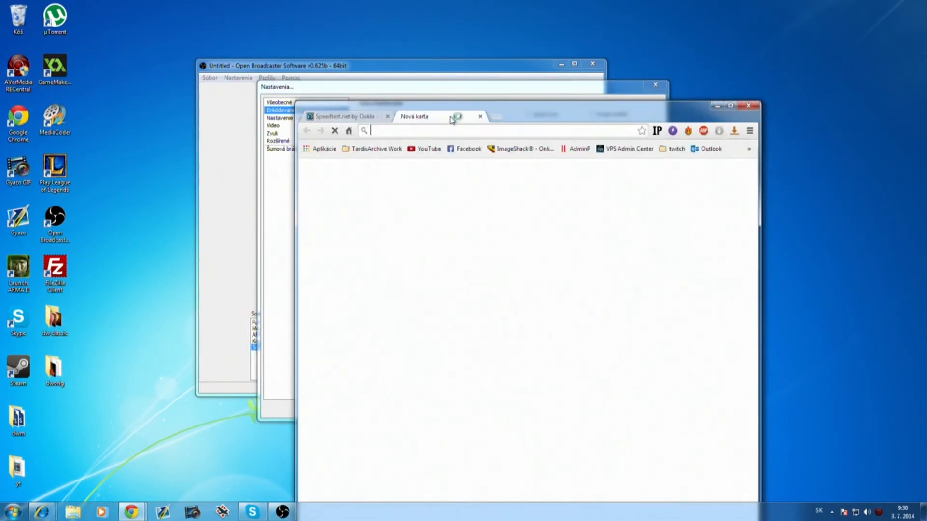
text(obs)
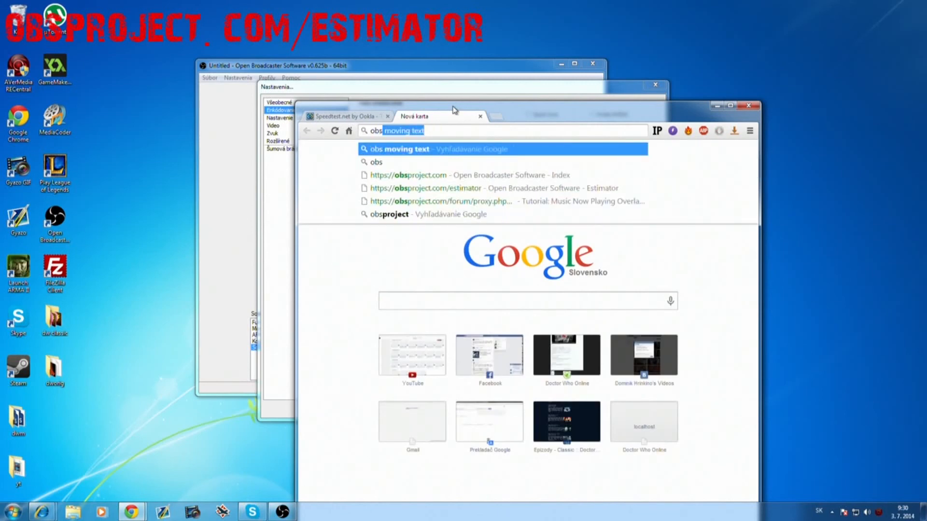
text(project)
key(Down)
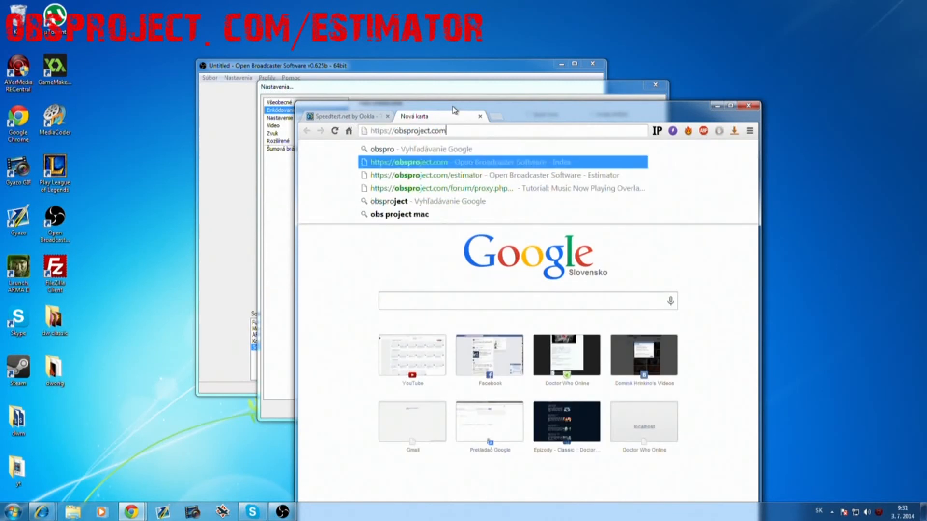
key(Return)
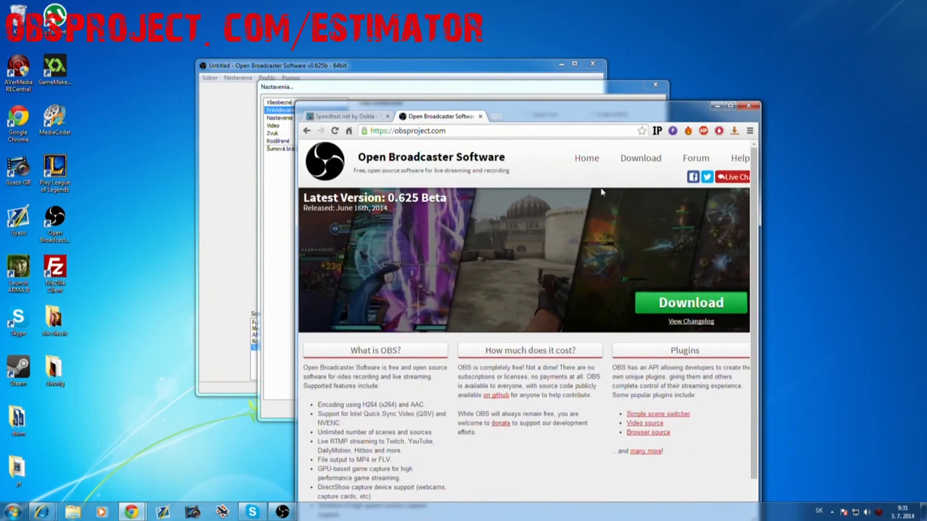
Open the Stream Settings Estimator page on the OBS website.
click(498, 119)
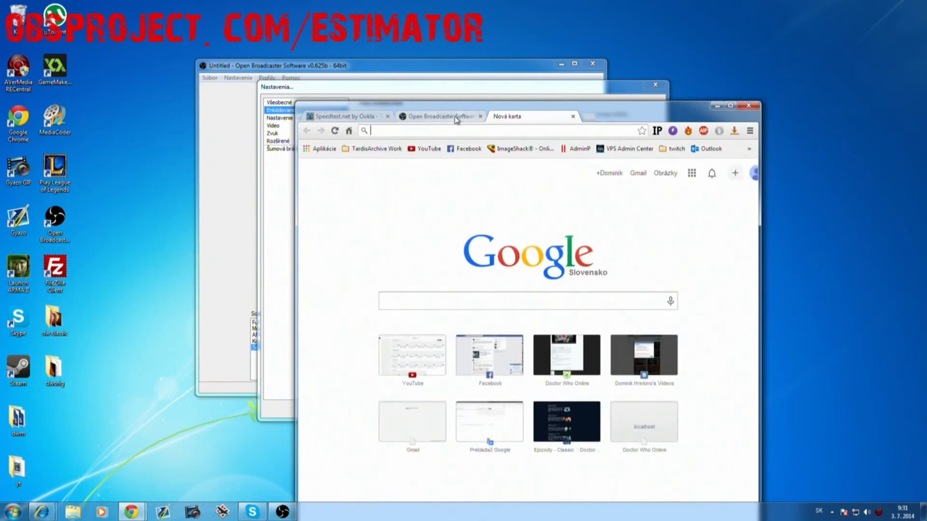
click(461, 120)
scroll(623, 178, right, 1)
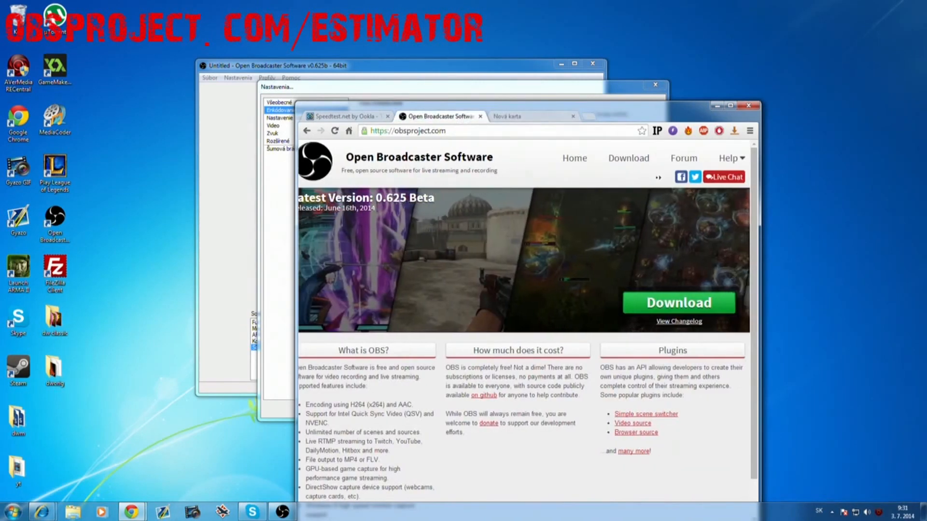
click(729, 158)
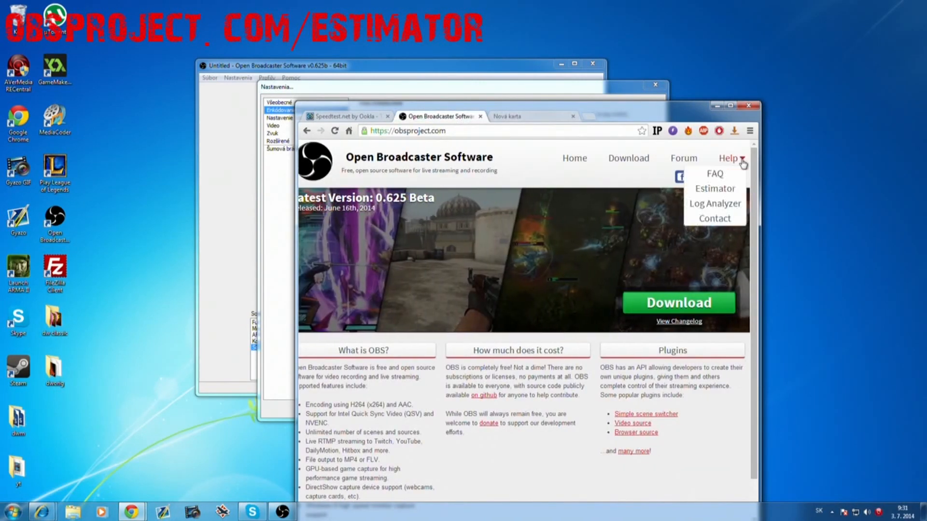
click(716, 195)
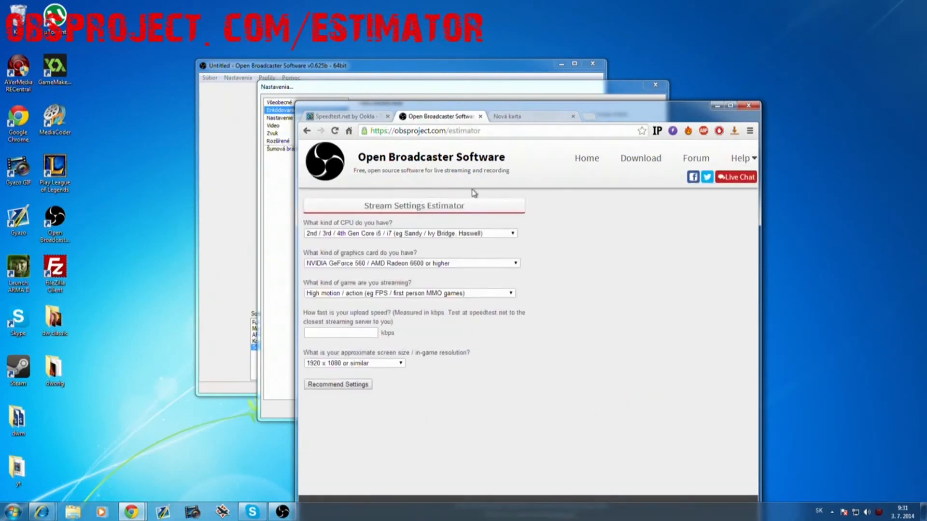
Choose AMD FX Quad Core or higher, NVIDIA GeForce 560 / AMD Radeon 6600 or higher, and high motion / action in the estimator.
click(330, 234)
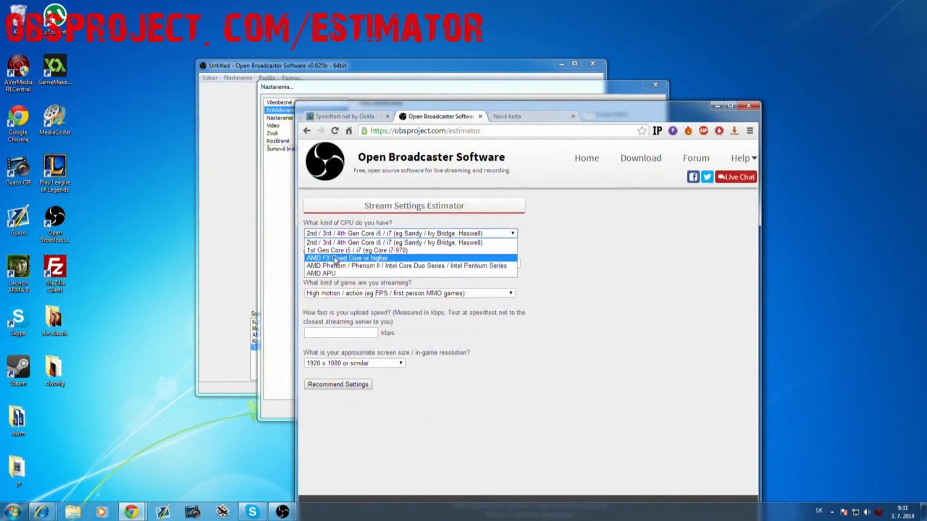
click(337, 260)
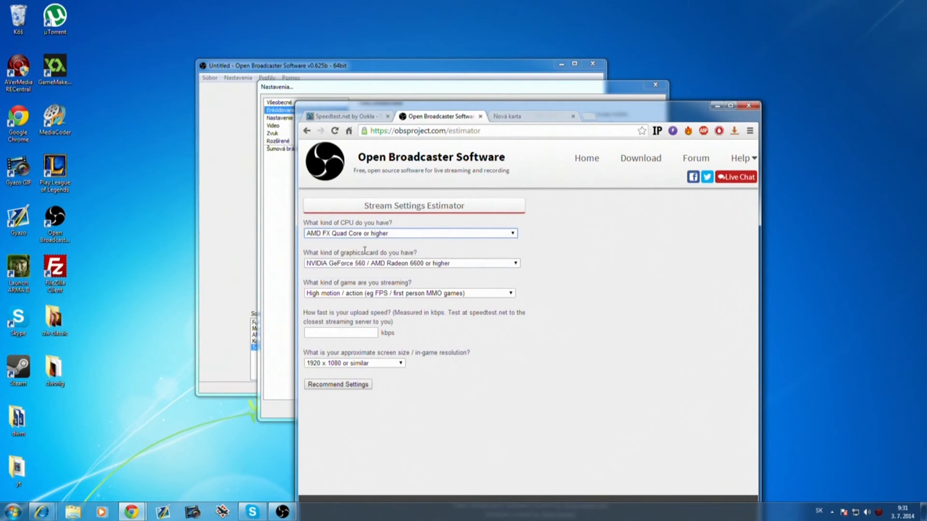
click(340, 264)
click(339, 267)
click(334, 294)
click(334, 302)
Enter an upload speed of 360 kbps, choose 640 x 480 / 800 x 600 or similar, and generate the recommended settings.
click(327, 334)
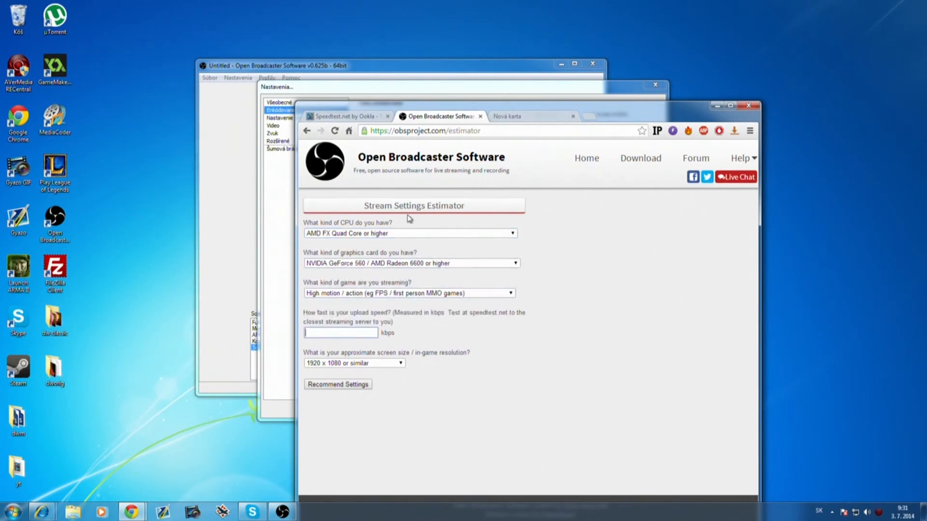
text(360)
click(387, 363)
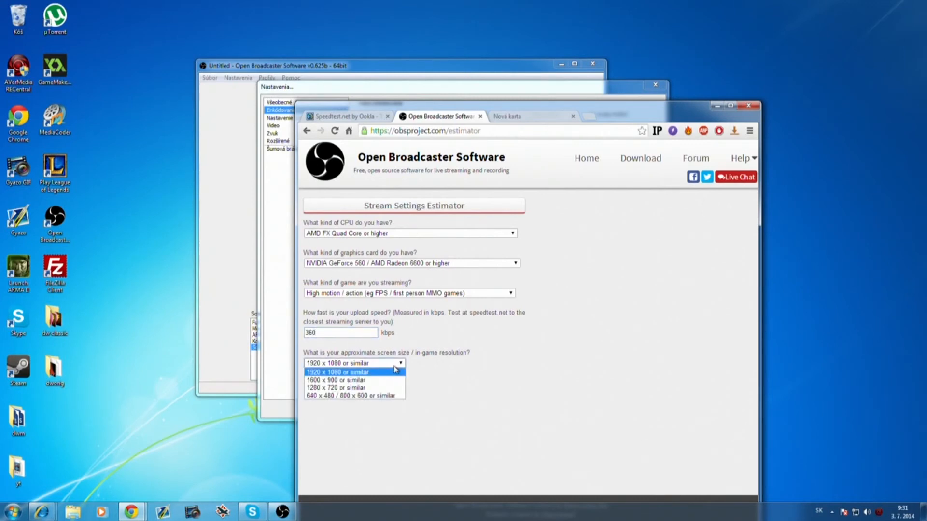
click(331, 395)
click(331, 386)
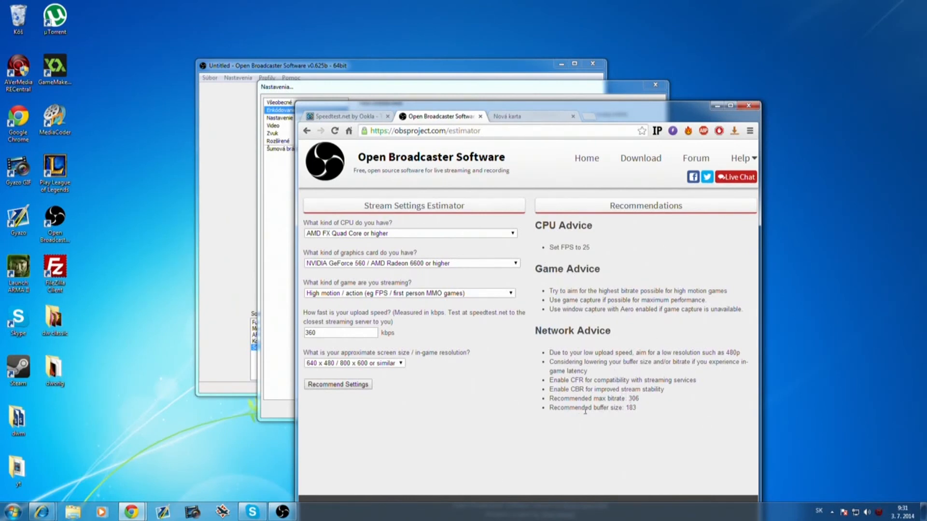
Compare the estimator's recommended max bitrate and buffer size with the values in the OBS encoding settings.
double_click(631, 406)
drag(621, 410, 627, 410)
click(636, 409)
click(428, 72)
double_click(610, 152)
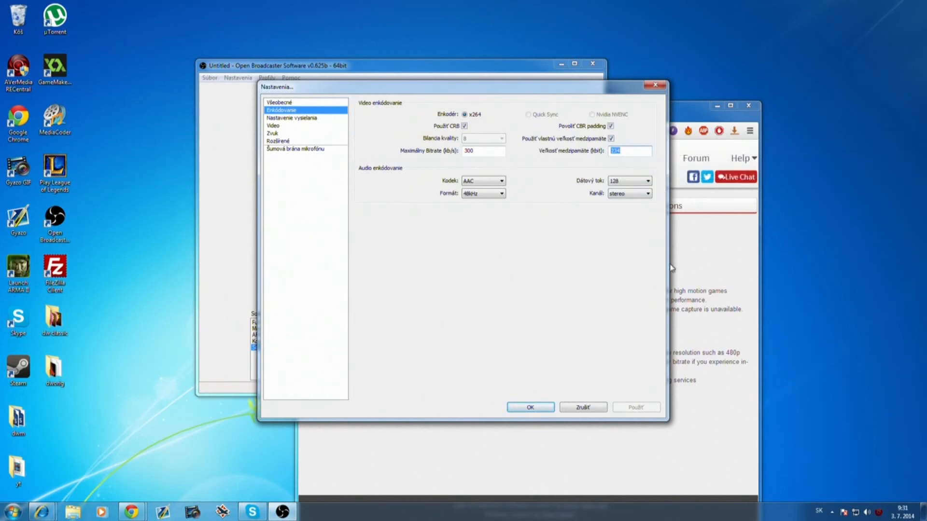
click(711, 362)
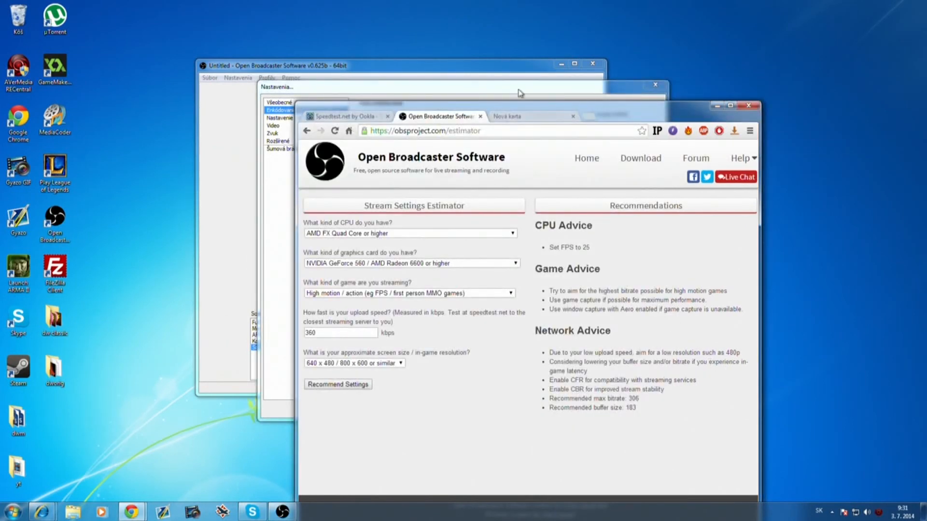
click(448, 87)
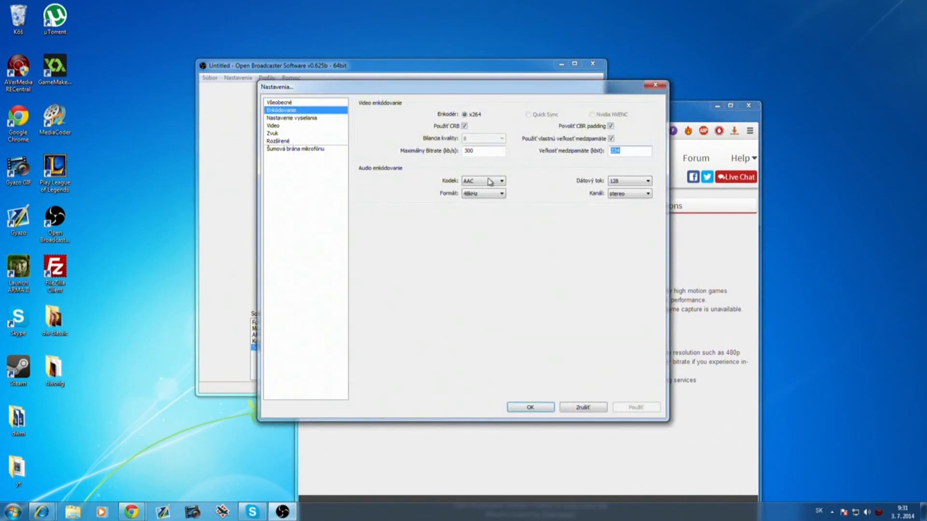
Review the available audio bitrates in the encoding settings.
click(626, 181)
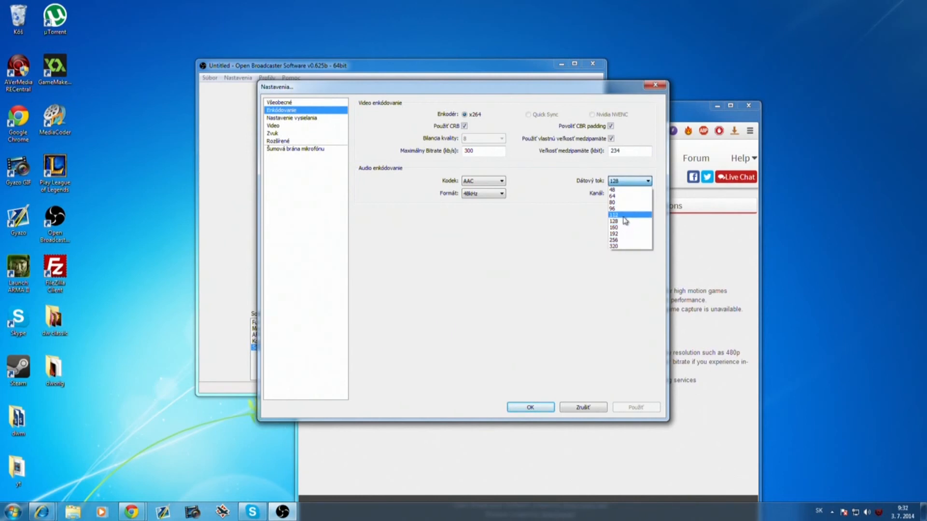
click(629, 181)
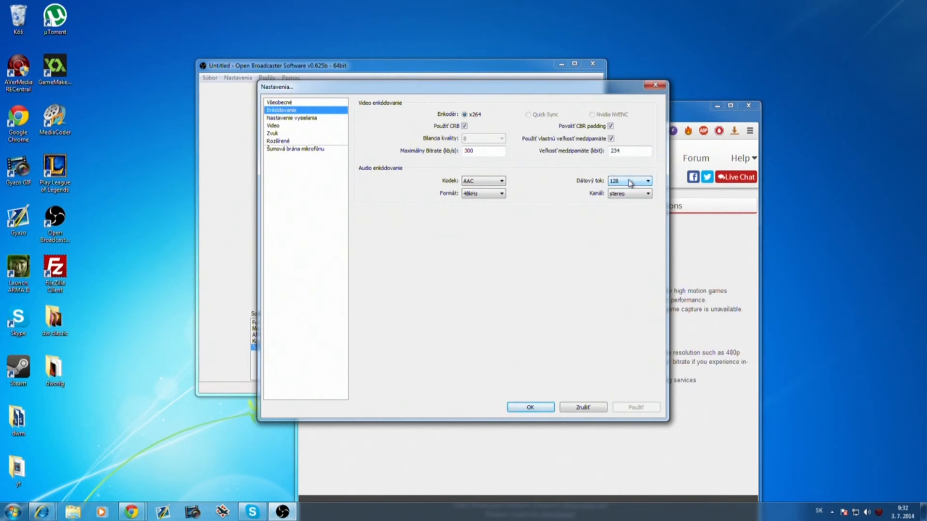
click(630, 182)
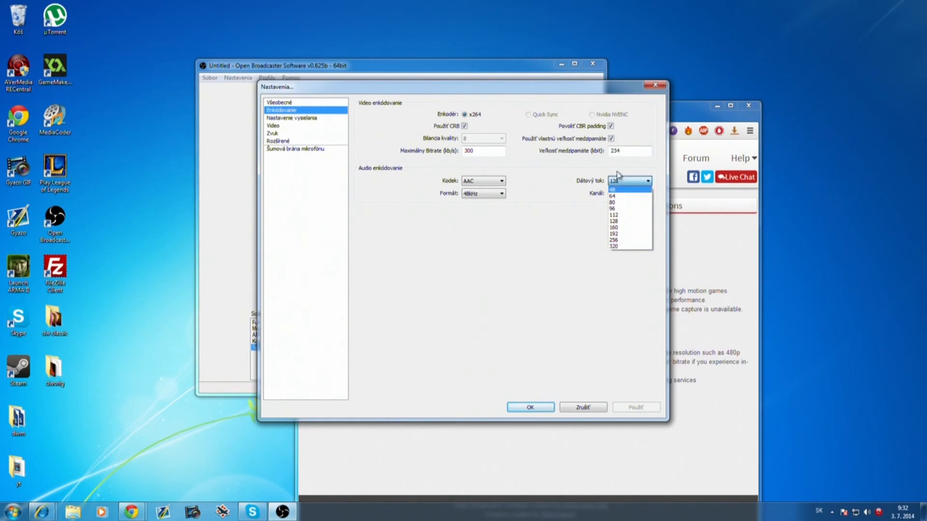
click(621, 183)
Display the broadcast settings in OBS and launch the TwitchTV Ingest Latency Checker.
click(292, 118)
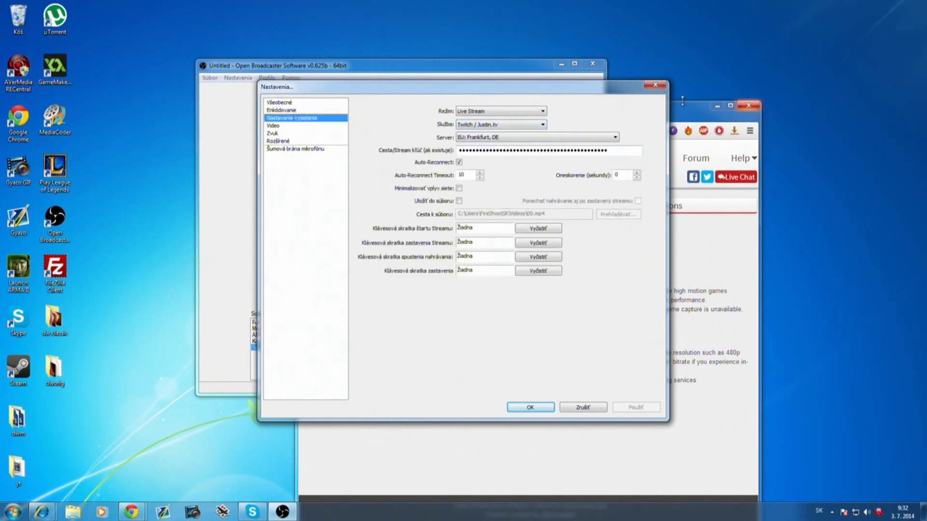
click(691, 115)
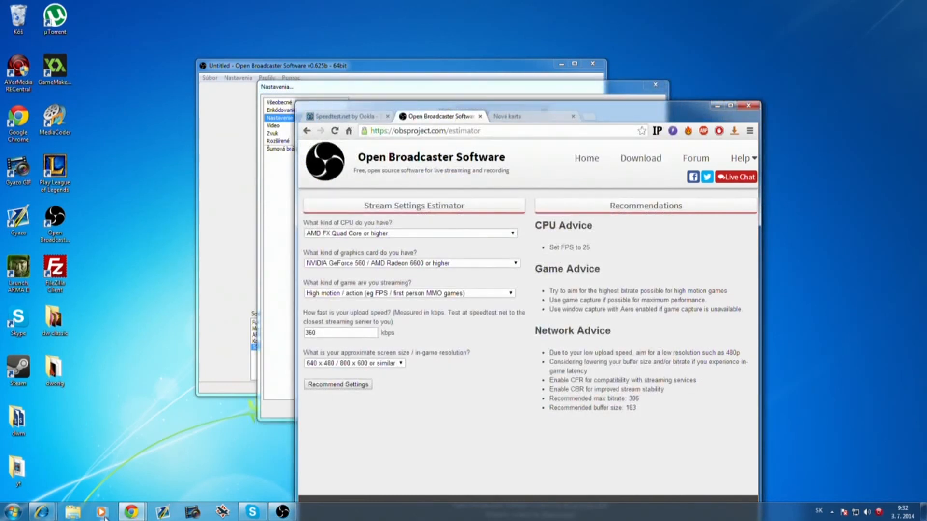
click(71, 509)
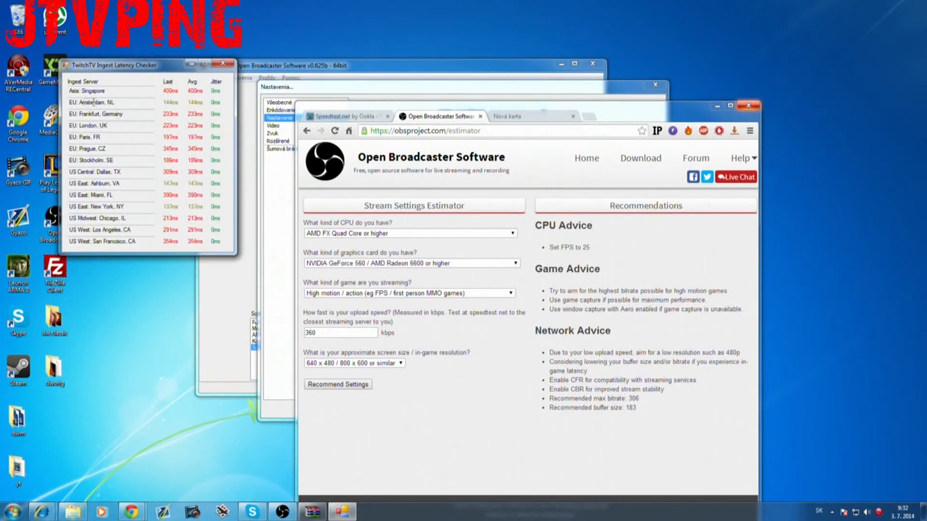
Compare the latencies of the EU Amsterdam and EU Frankfurt ingest servers and close the latency checker.
click(112, 112)
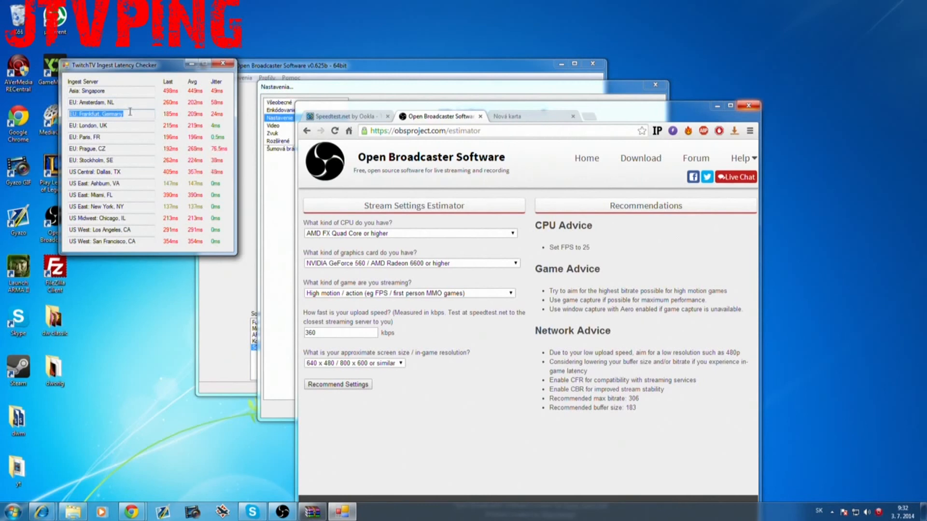
click(120, 101)
drag(119, 101, 34, 109)
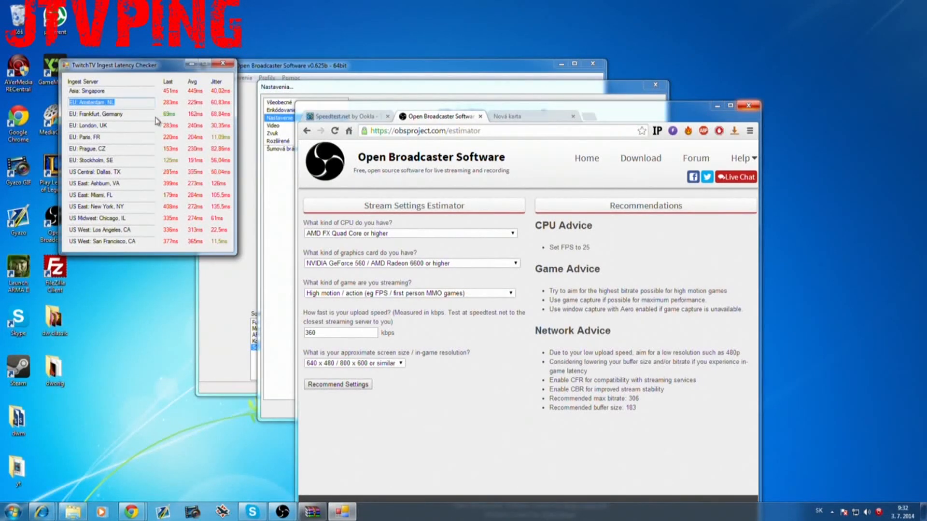
click(165, 116)
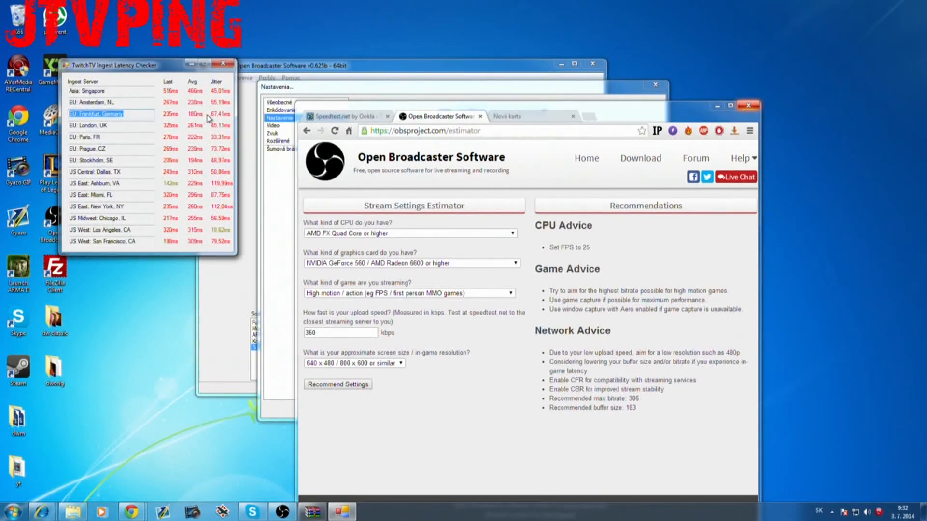
click(223, 64)
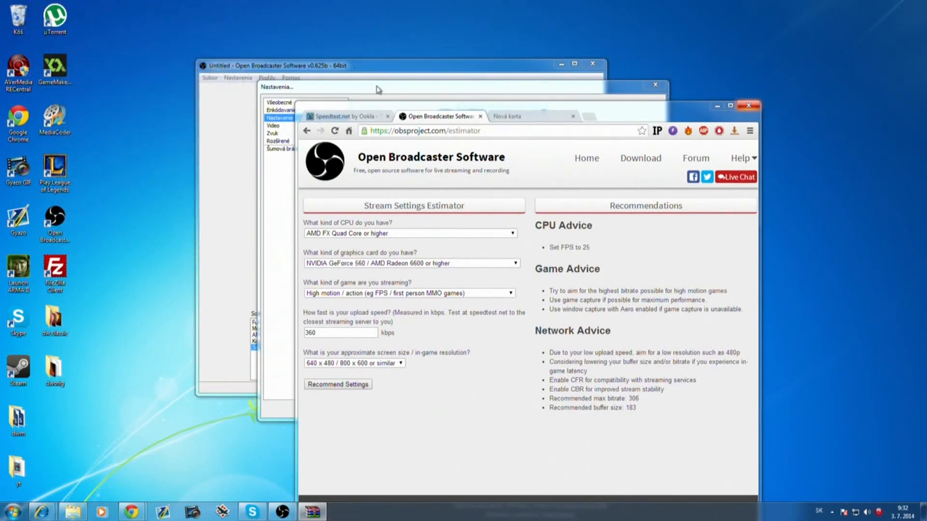
Return to the OBS broadcast settings and select the contents of the stream key field.
click(379, 90)
drag(459, 150, 693, 149)
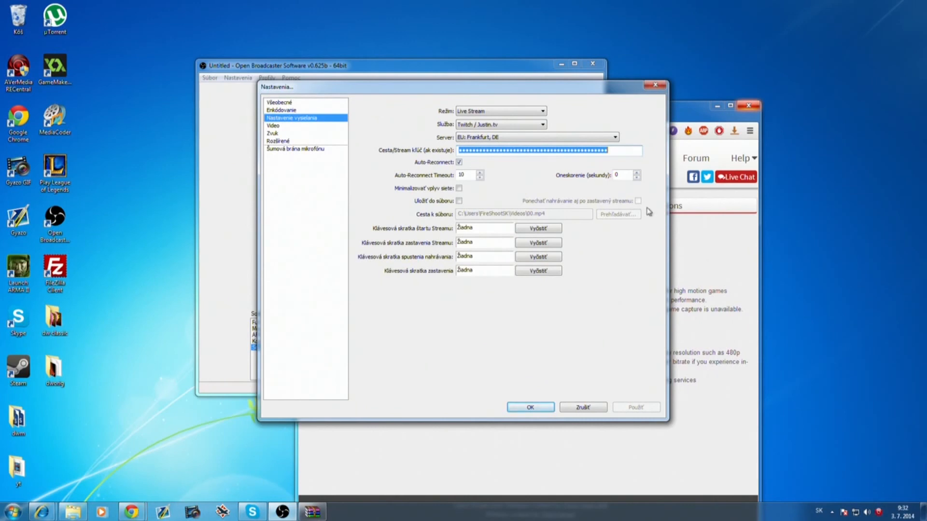
click(151, 513)
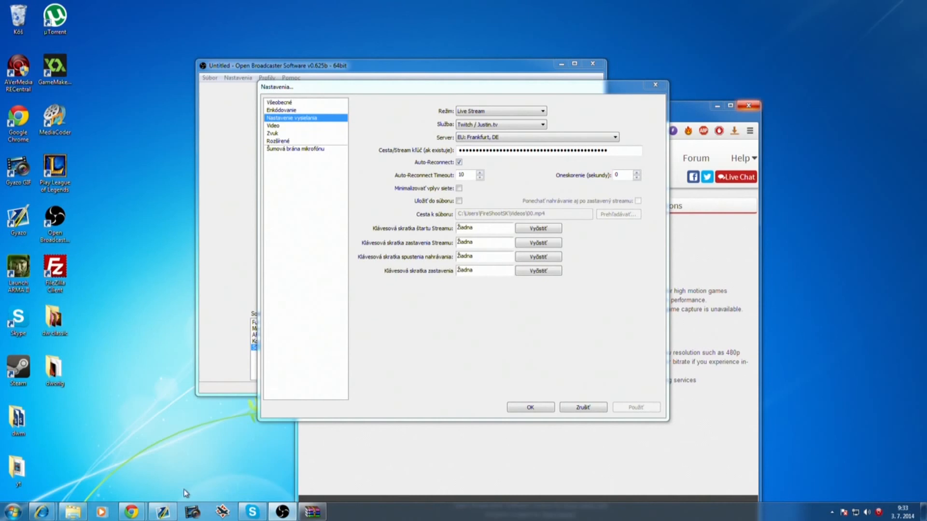
Switch to Chrome, load the channel's Twitch dashboard in the blank tab and open its Stream Key page.
click(738, 102)
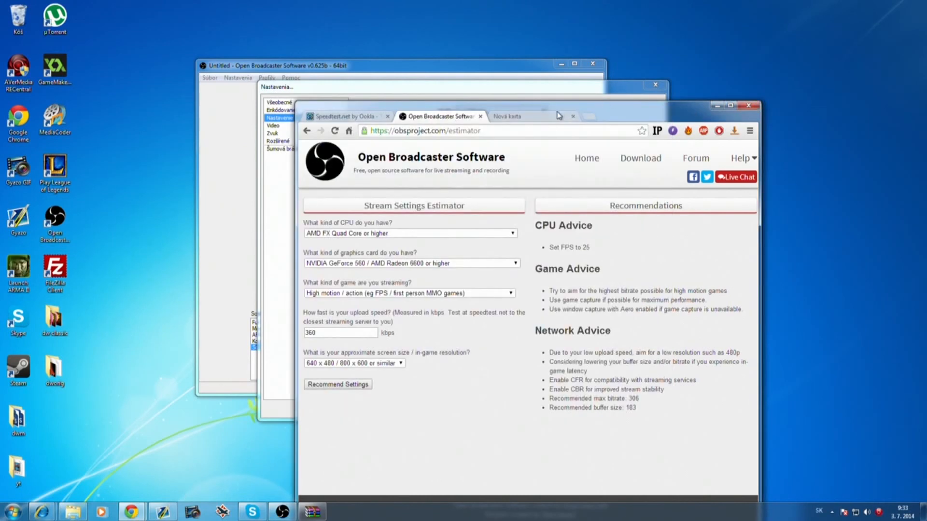
click(553, 117)
text(twitch.tv)
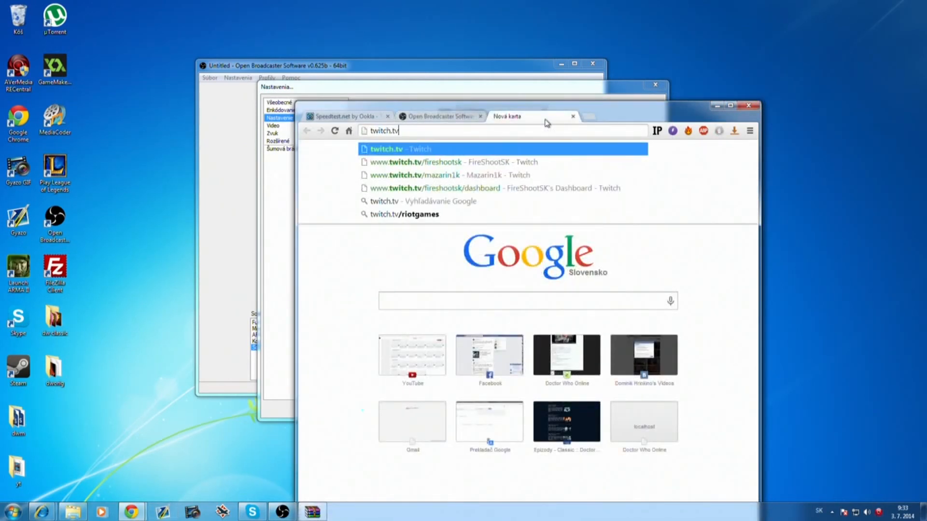
key(Down)
key(Down)
key(Down)
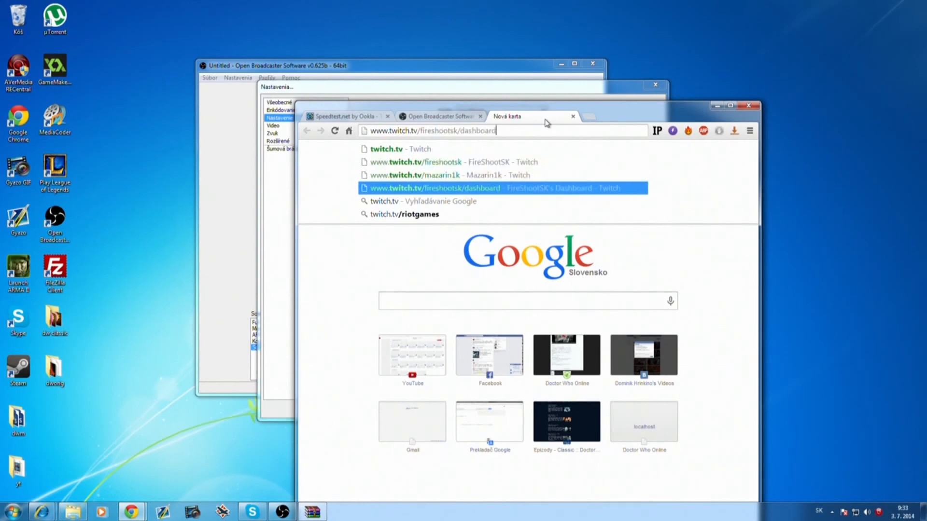
key(Return)
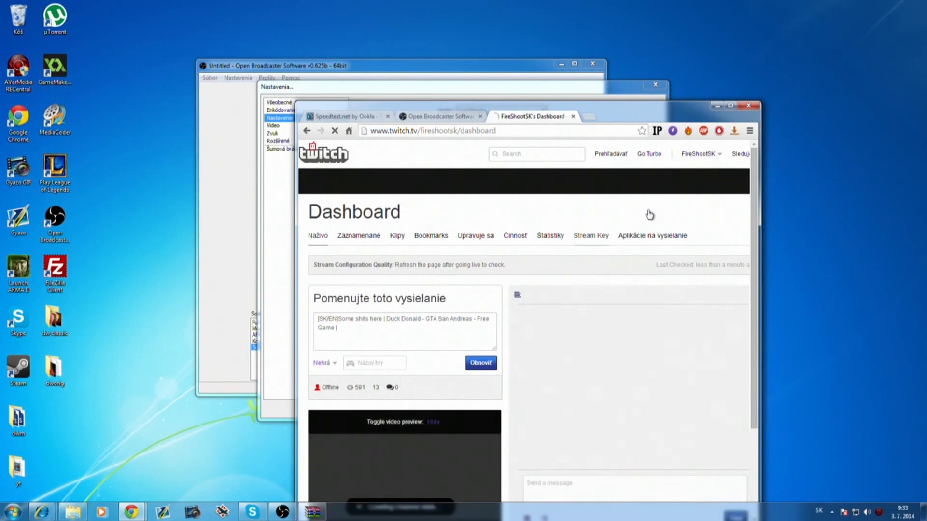
click(597, 236)
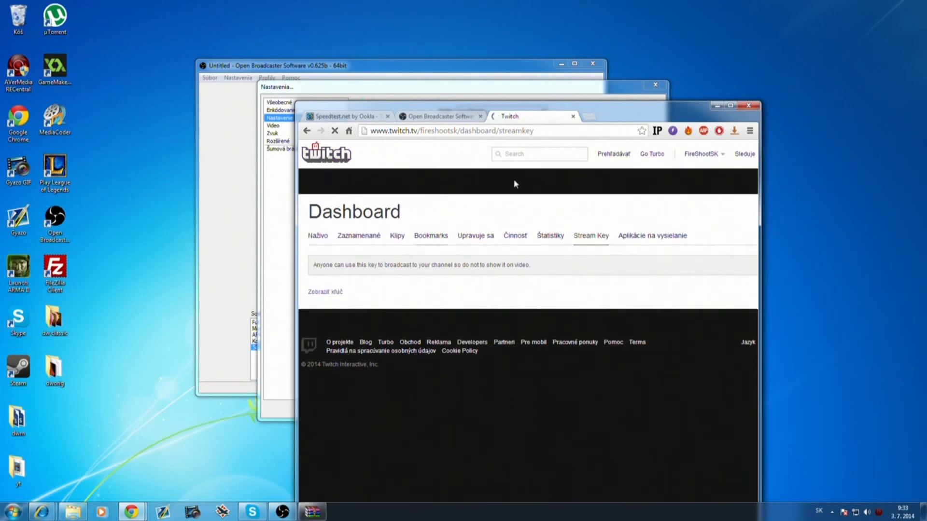
Minimize the browser and review the stream key field and the list of streaming services in the OBS broadcast settings.
click(718, 115)
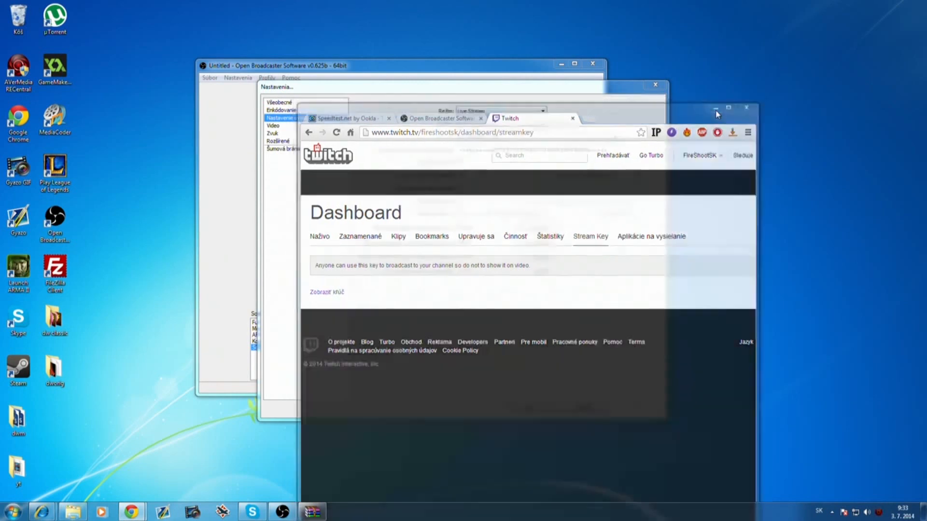
click(601, 149)
drag(621, 149, 407, 137)
drag(623, 150, 326, 158)
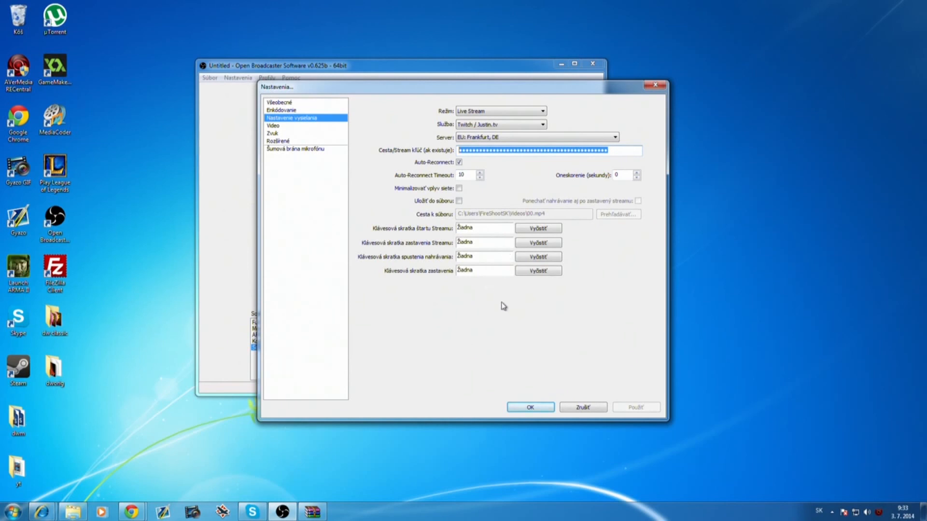
click(512, 150)
double_click(617, 152)
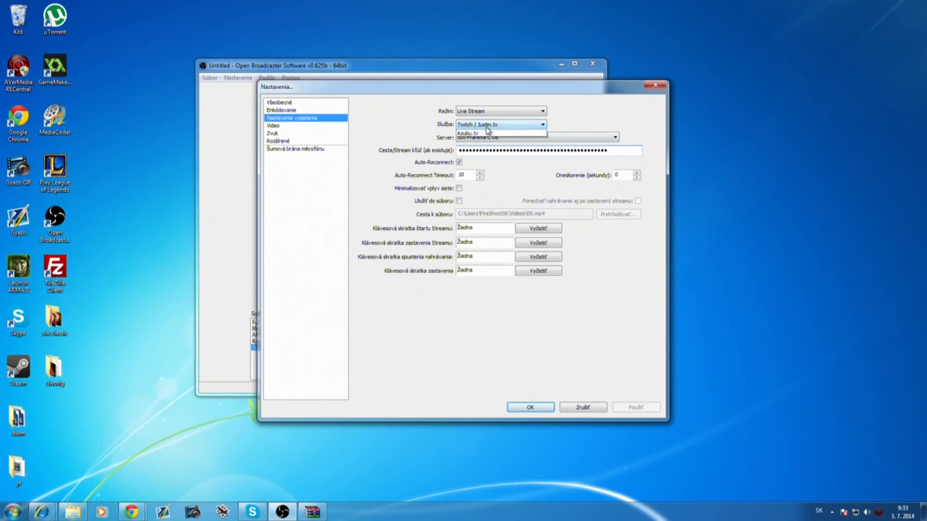
click(489, 127)
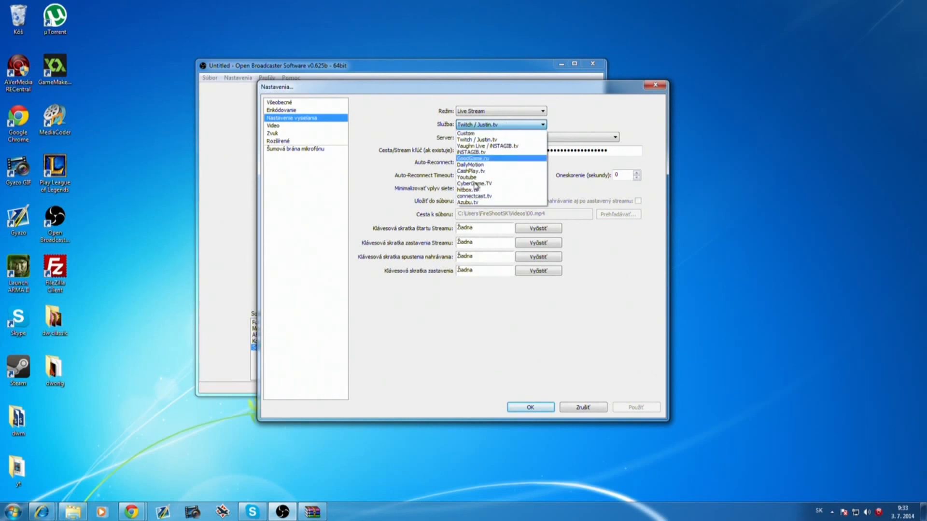
click(497, 124)
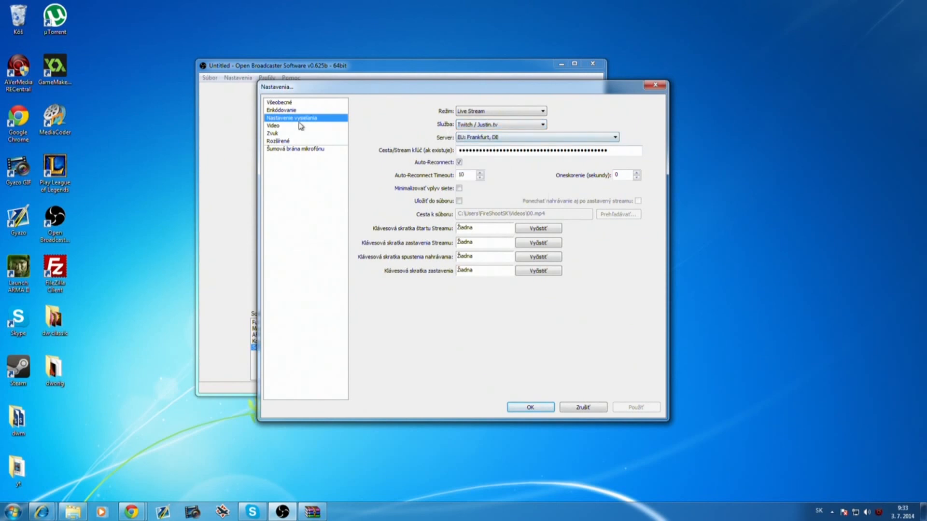
Review the resolution downscale and filter options in the video settings.
click(282, 126)
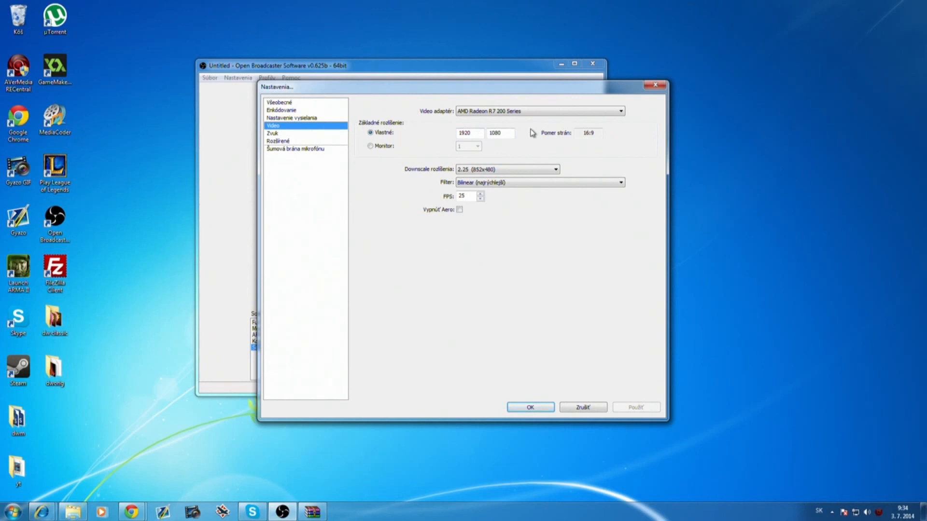
click(474, 170)
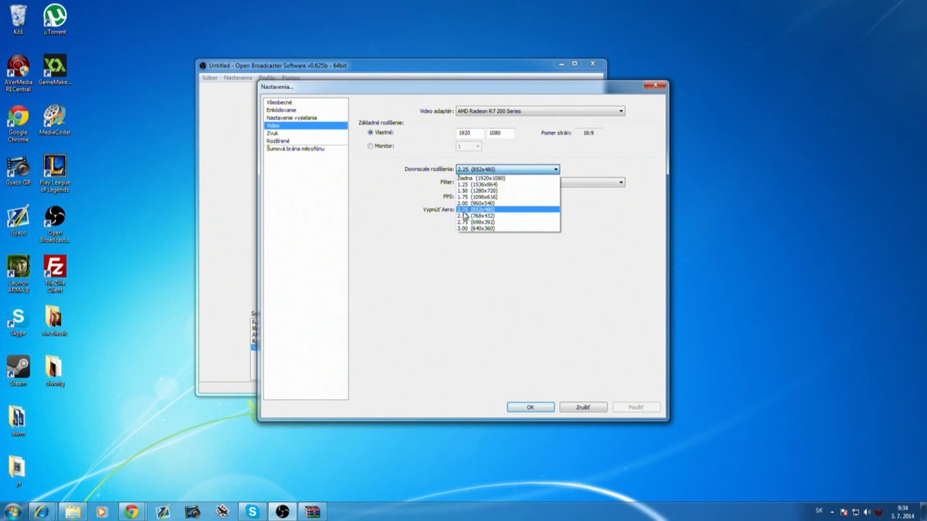
click(502, 169)
click(484, 186)
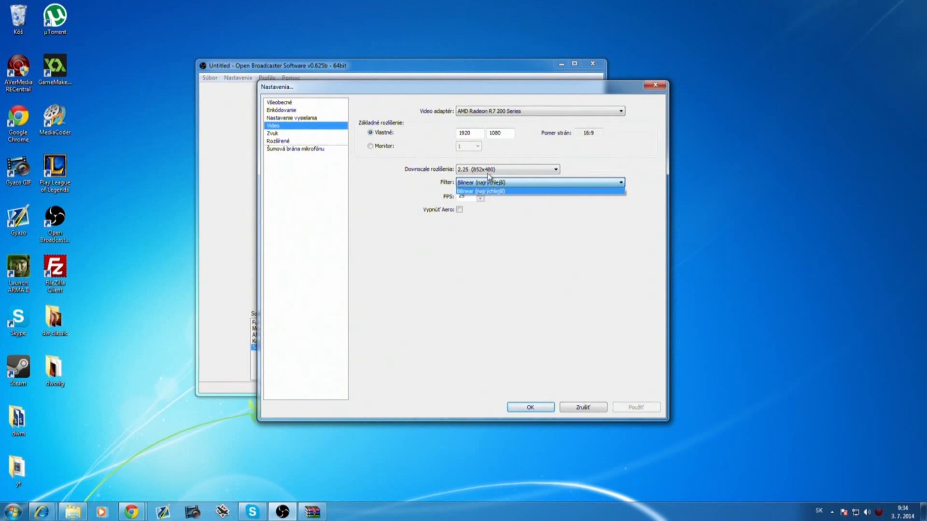
click(498, 182)
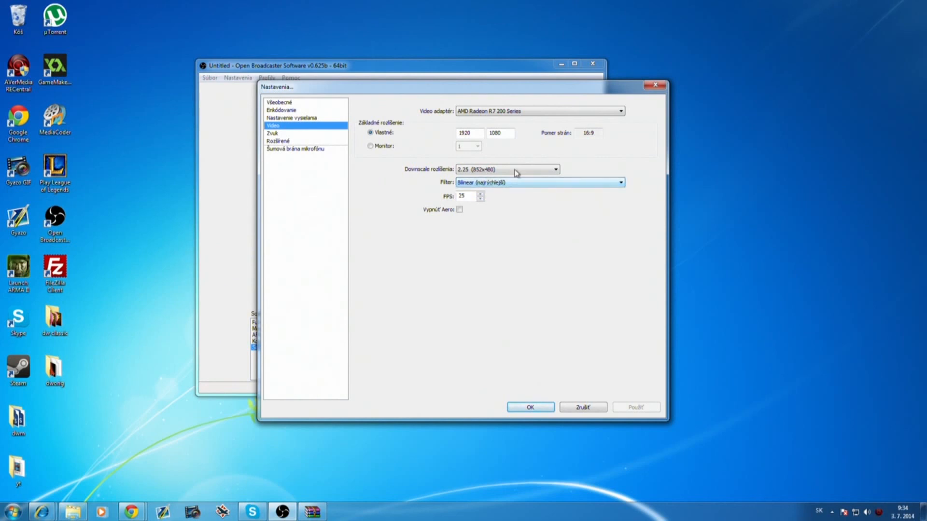
Review the encoding profile options in the advanced settings and confirm the settings dialog.
click(281, 134)
click(291, 141)
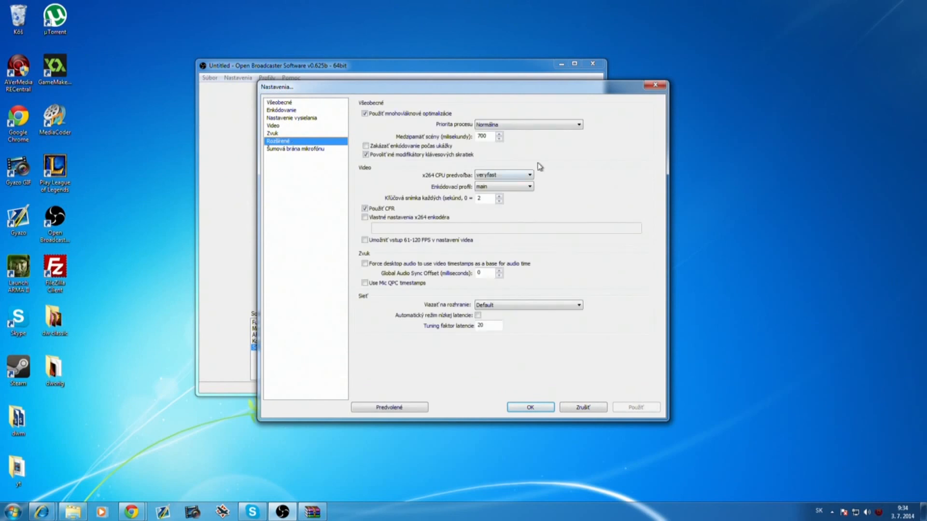
click(530, 187)
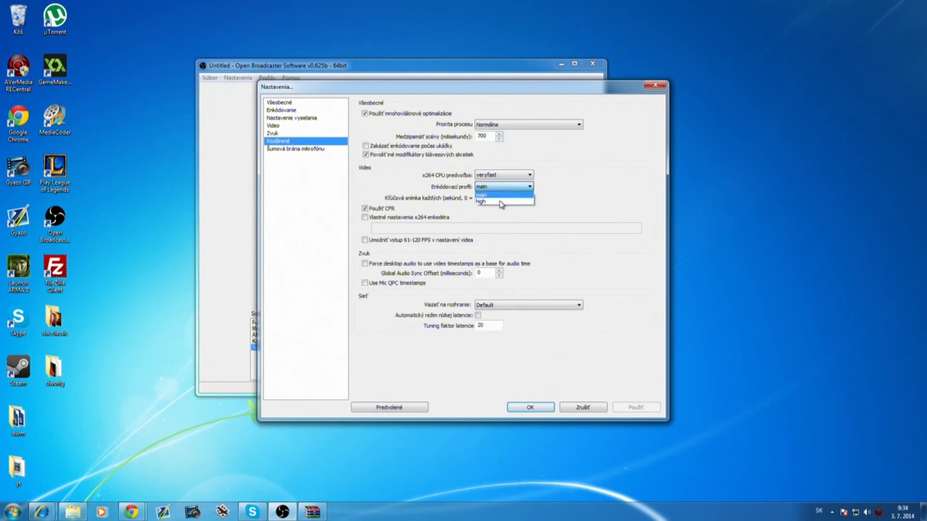
click(562, 193)
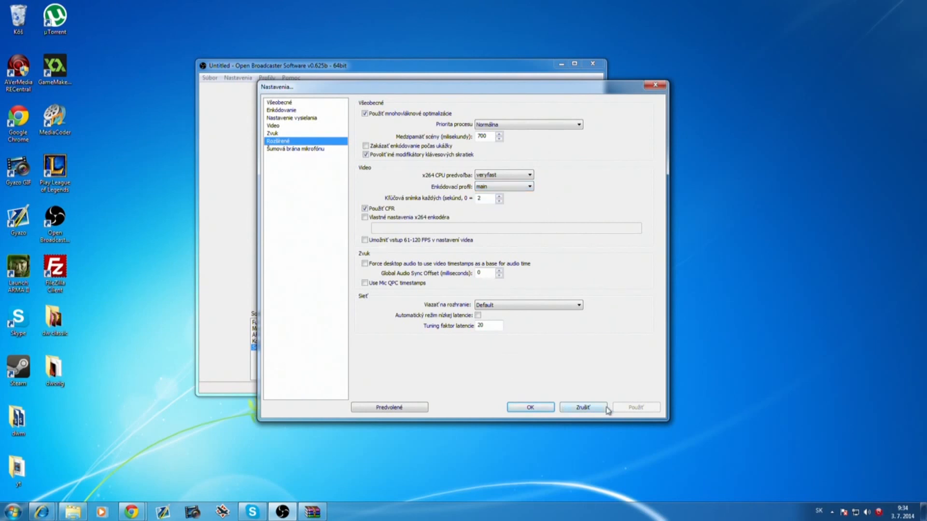
click(530, 409)
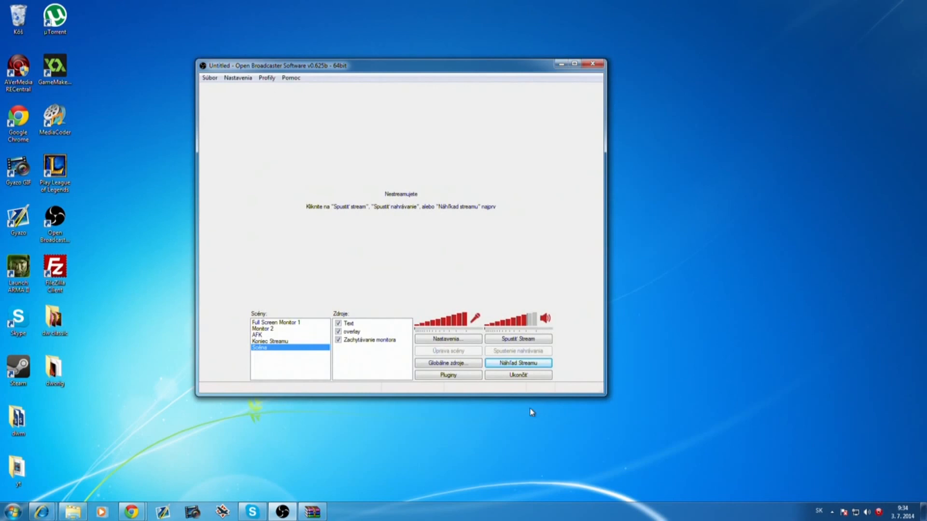